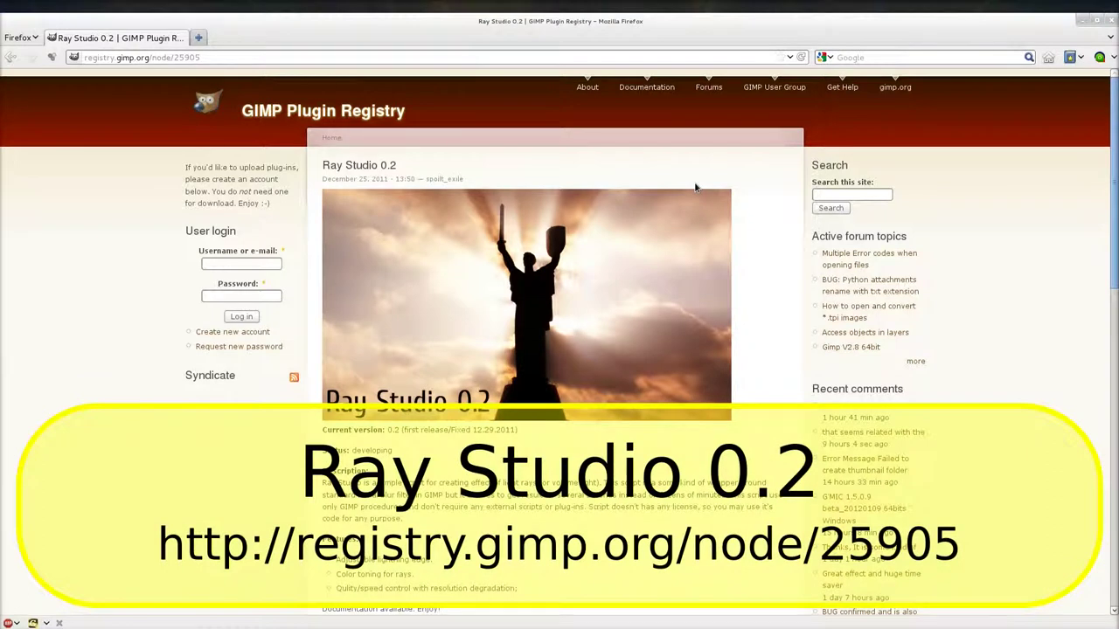
Scroll the Ray Studio 0.2 registry page down to its description and attachment downloads.
scroll(698, 189, down, 2)
scroll(699, 195, down, 3)
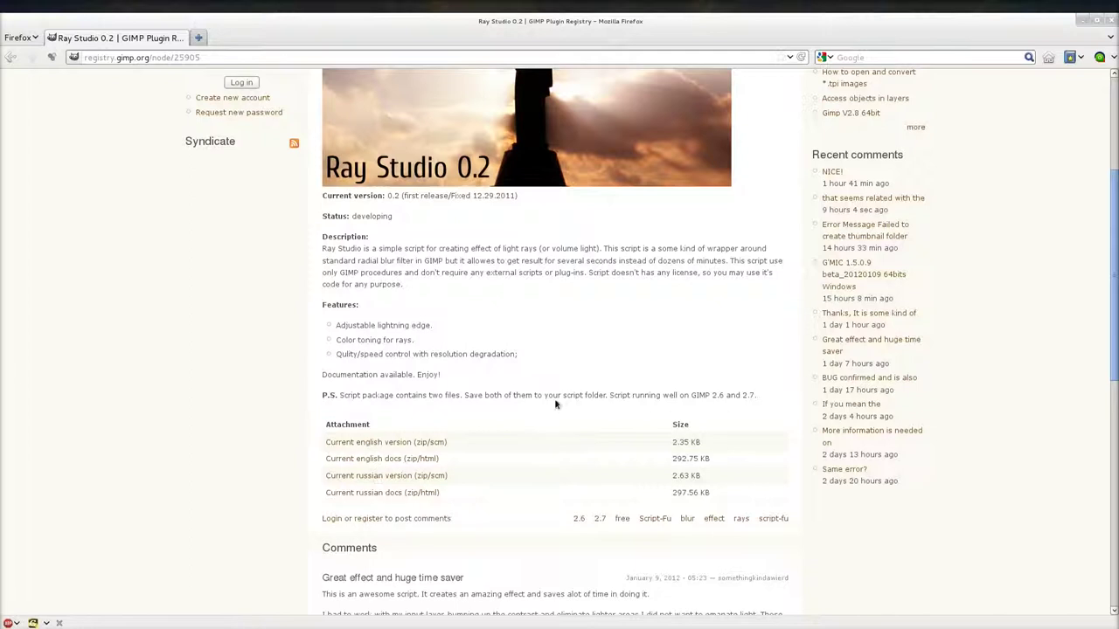
scroll(555, 394, down, 3)
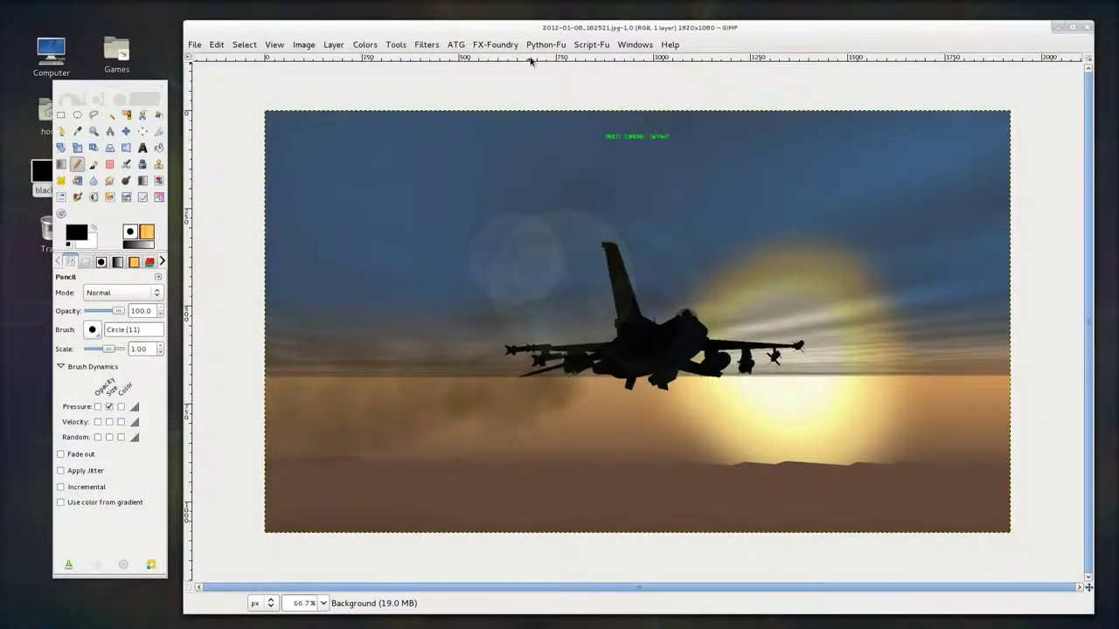
Launch Filters > RSS > Ray Studio and move its dialog off the photo.
click(426, 44)
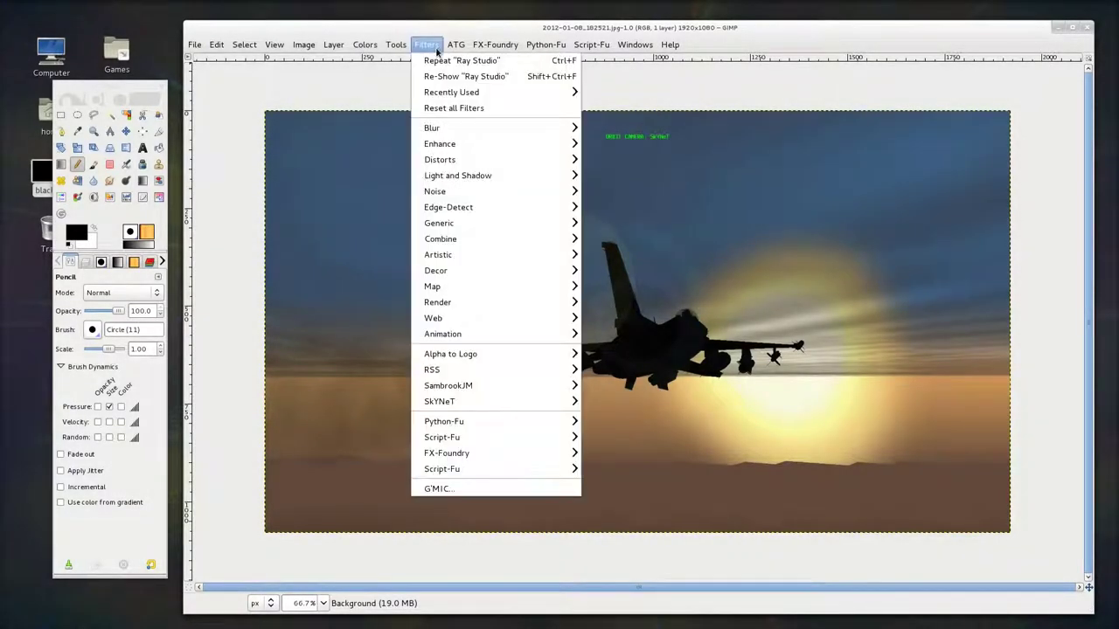
mouse_move(496, 369)
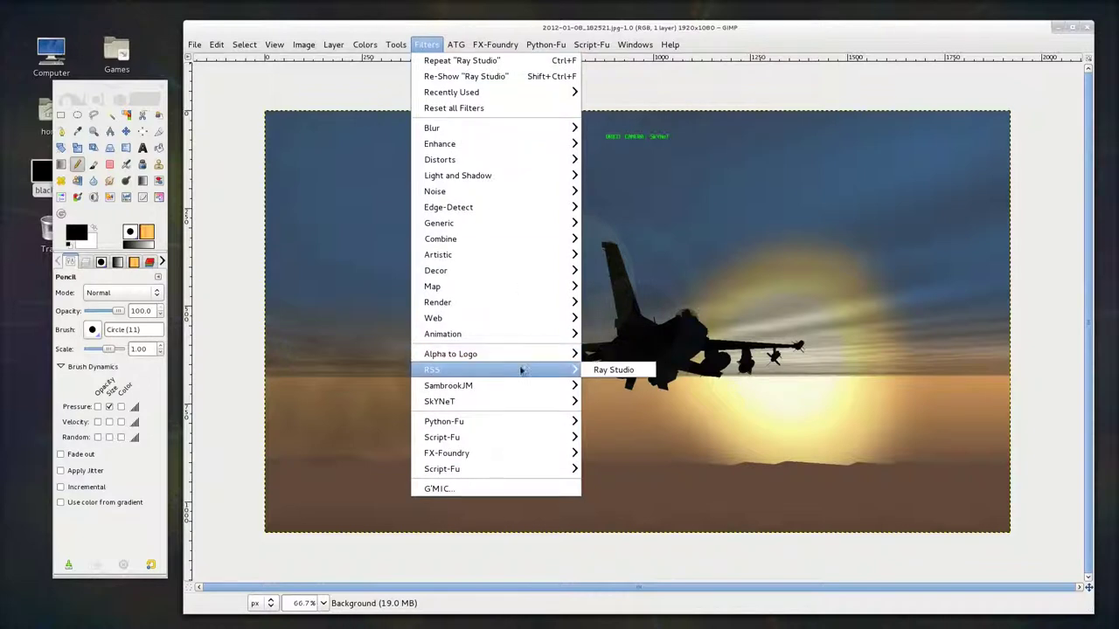
click(420, 50)
click(421, 48)
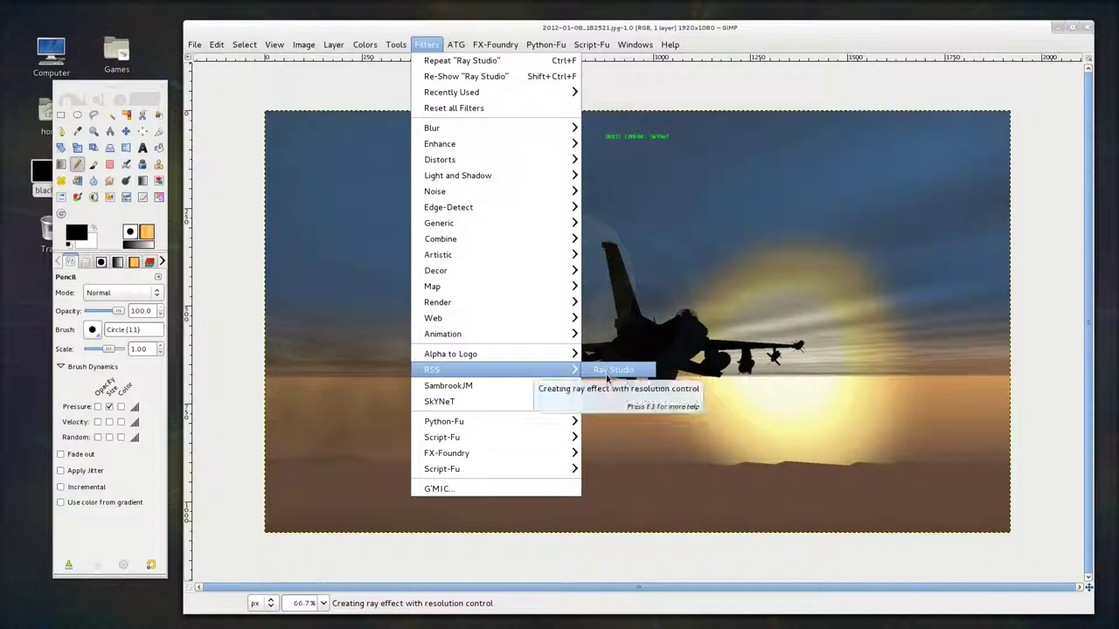
click(608, 374)
drag(639, 162, 327, 114)
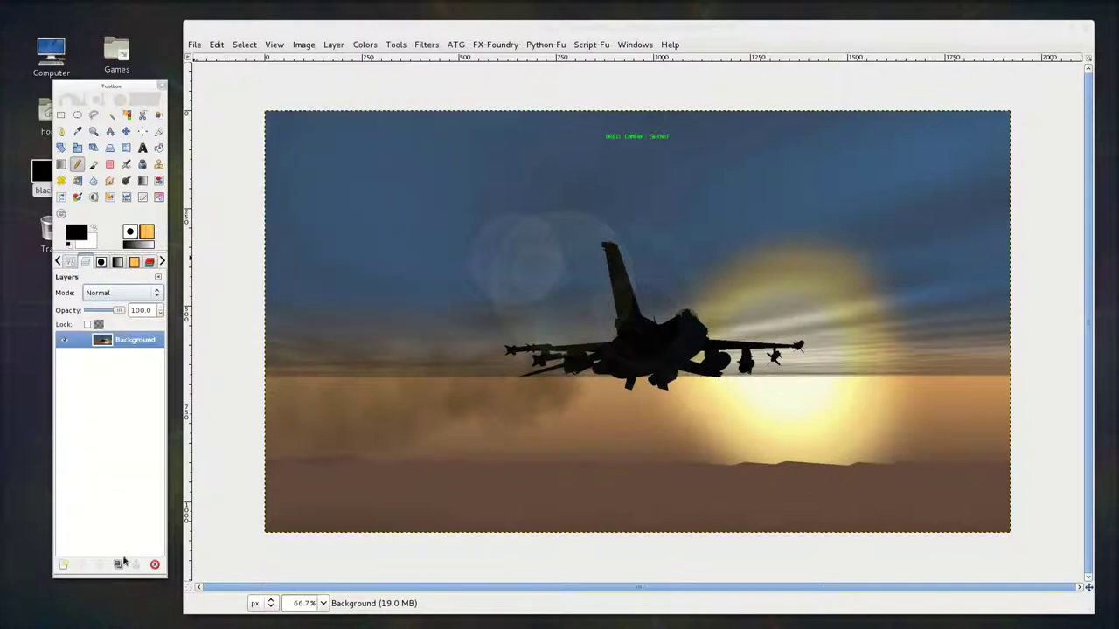
Duplicate the Background layer, hide the original, and re-show the Ray Studio dialog.
click(121, 565)
click(64, 356)
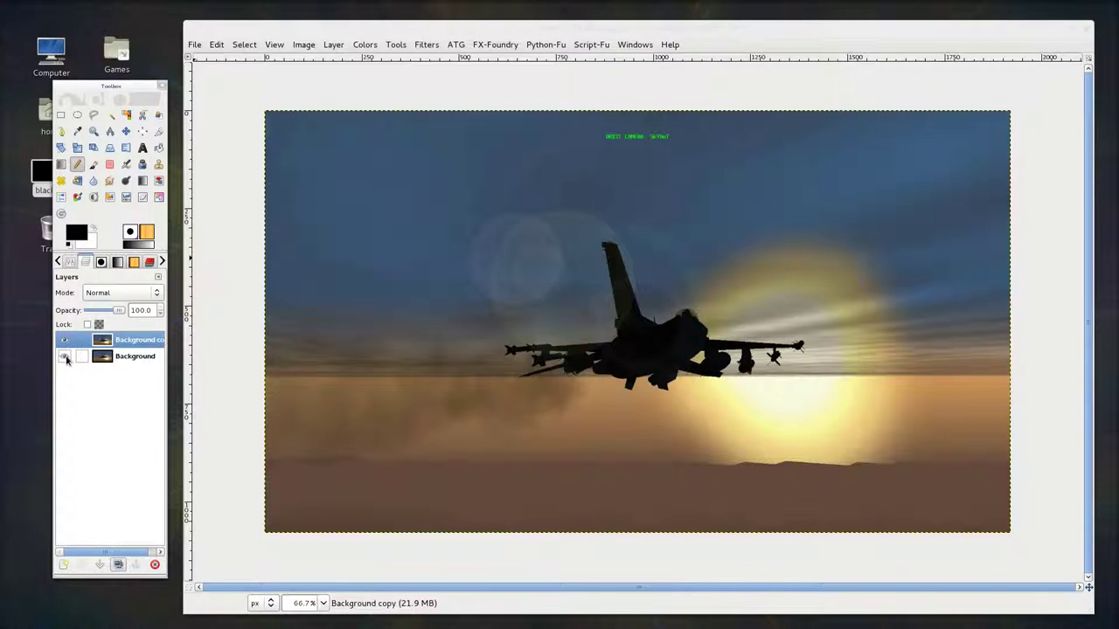
key(shift+ctrl+f)
drag(639, 158, 217, 44)
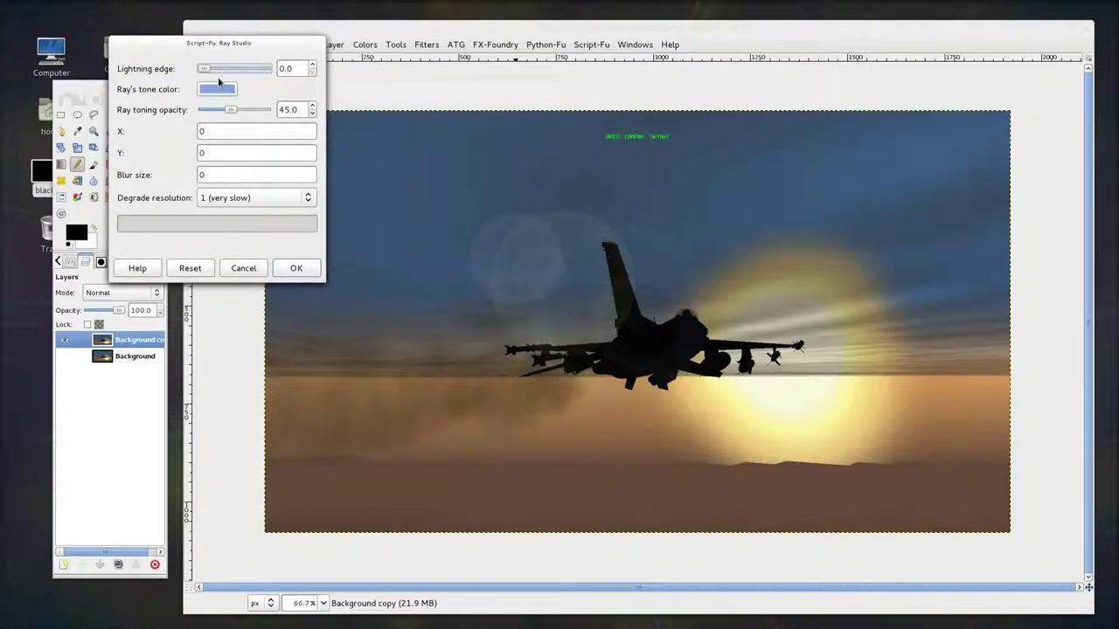
Drag the Ray Studio Lightning edge slider from 0.0 up to 125.0.
mouse_move(204, 72)
mouse_down()
mouse_move(267, 73)
mouse_move(234, 77)
mouse_up()
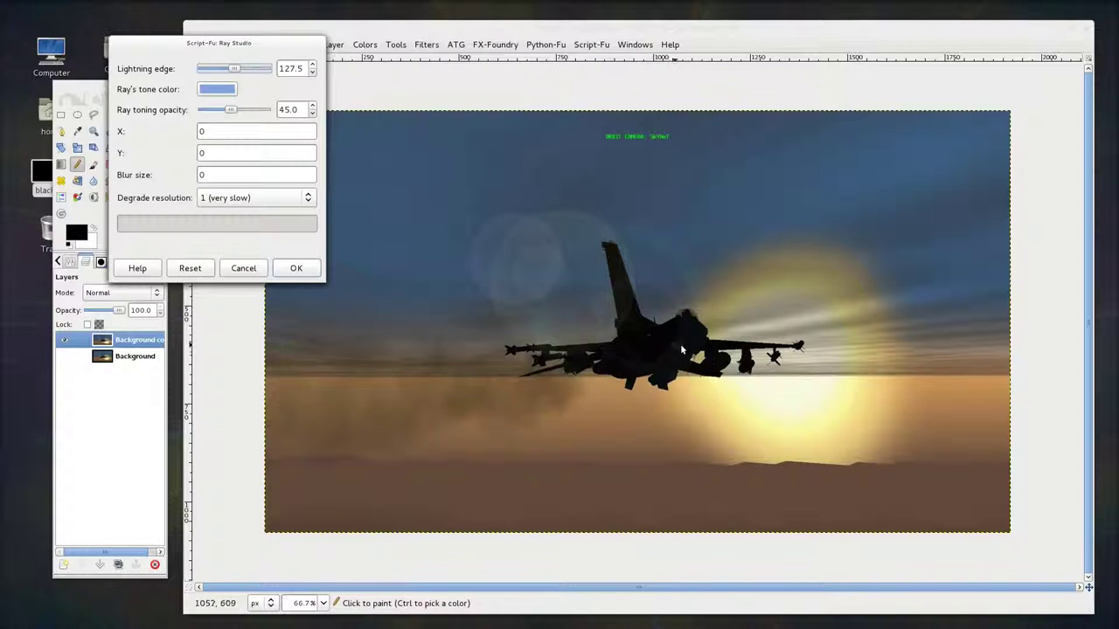
mouse_move(250, 67)
mouse_down()
mouse_move(204, 70)
mouse_move(233, 70)
mouse_up()
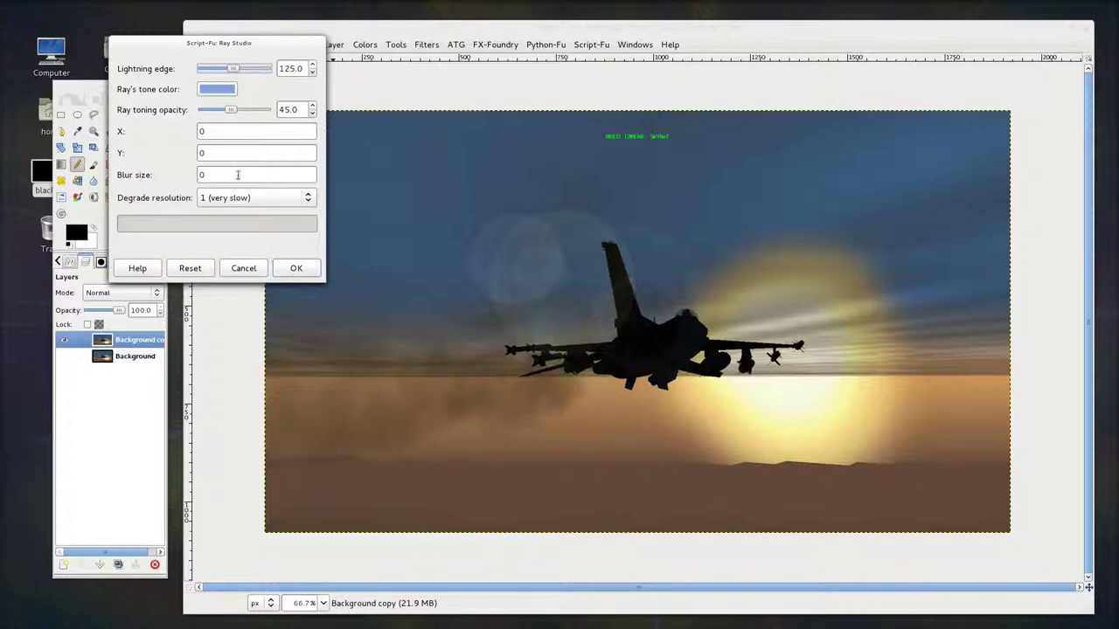
Change the Ray's tone colour from light blue to bright yellow (e1dc86).
click(222, 94)
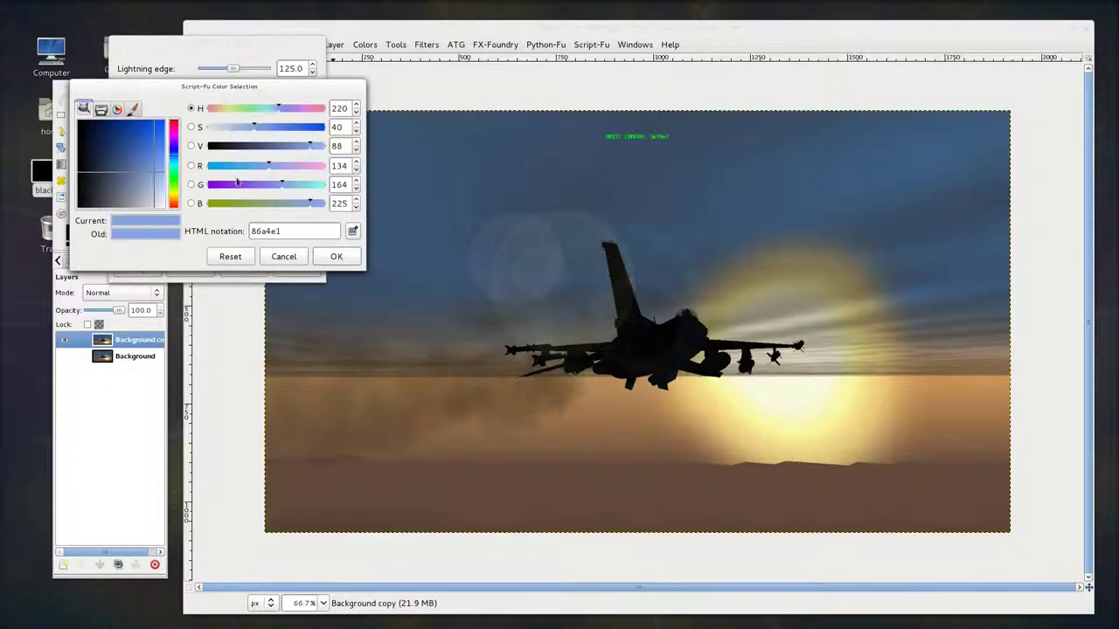
click(177, 196)
drag(155, 162, 166, 125)
click(353, 257)
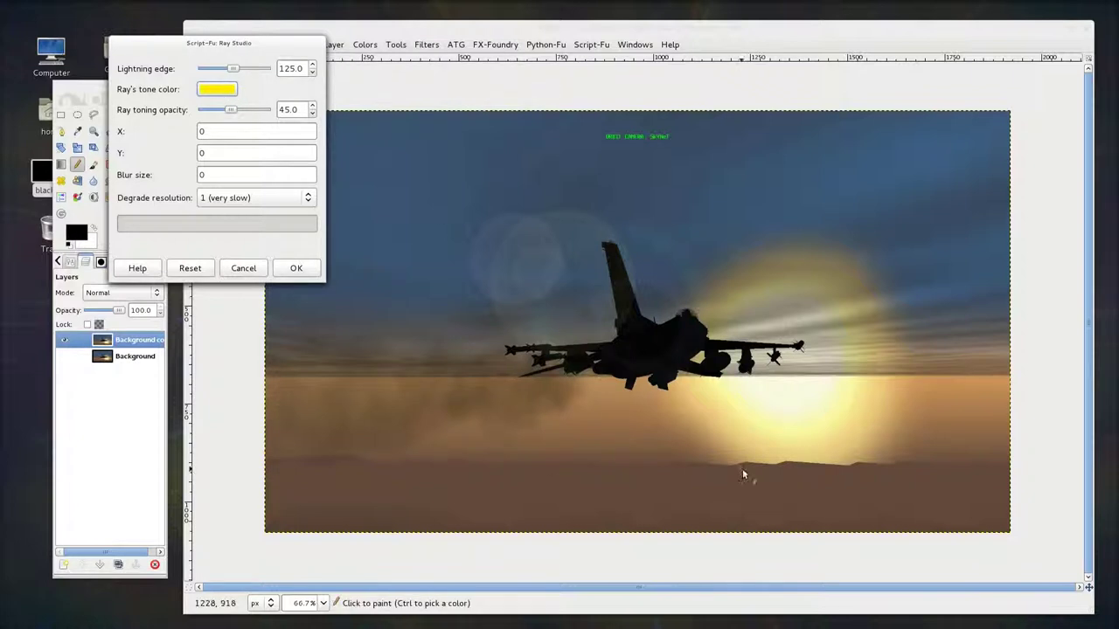
Place the ray source at X 1330, Y 603 and set blur size to 150.
drag(223, 42, 153, 37)
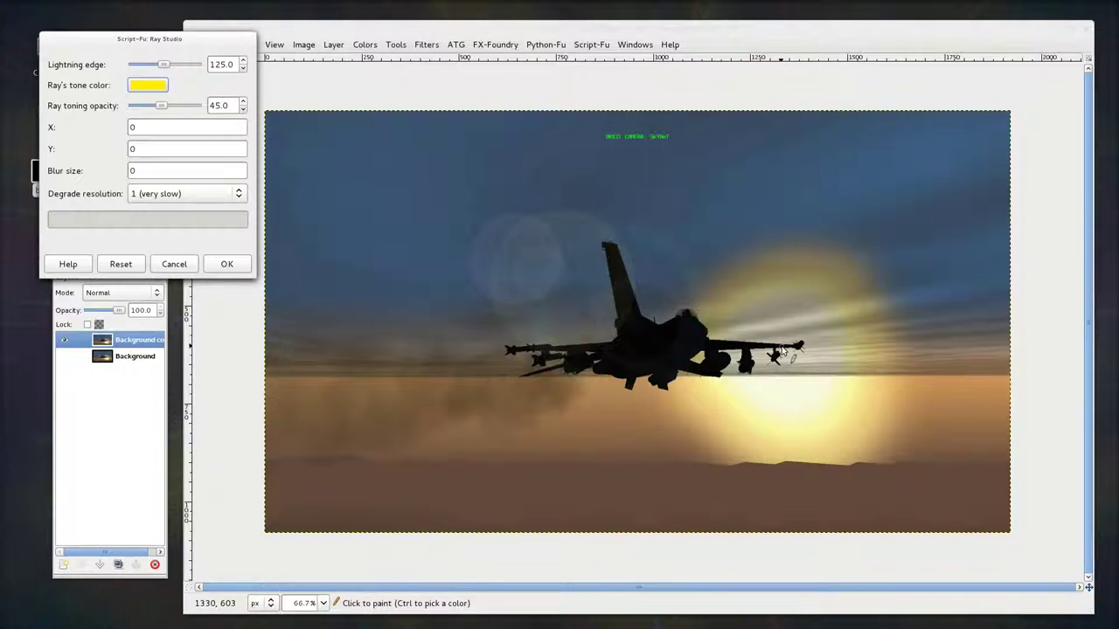
double_click(180, 128)
text(1)
text(0)
key(Tab)
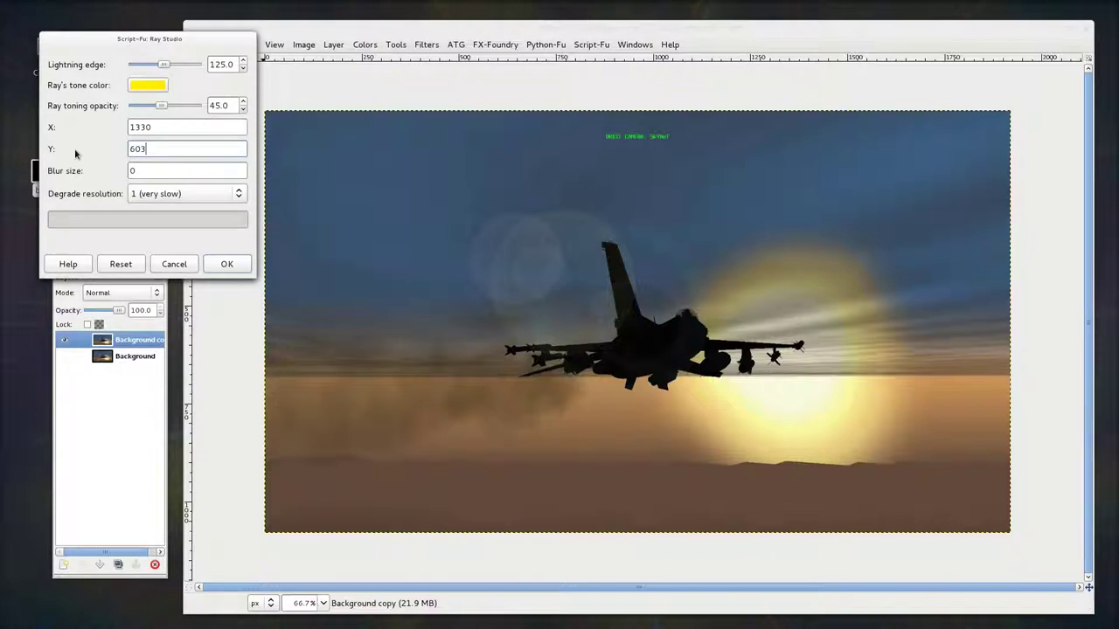
key(Tab)
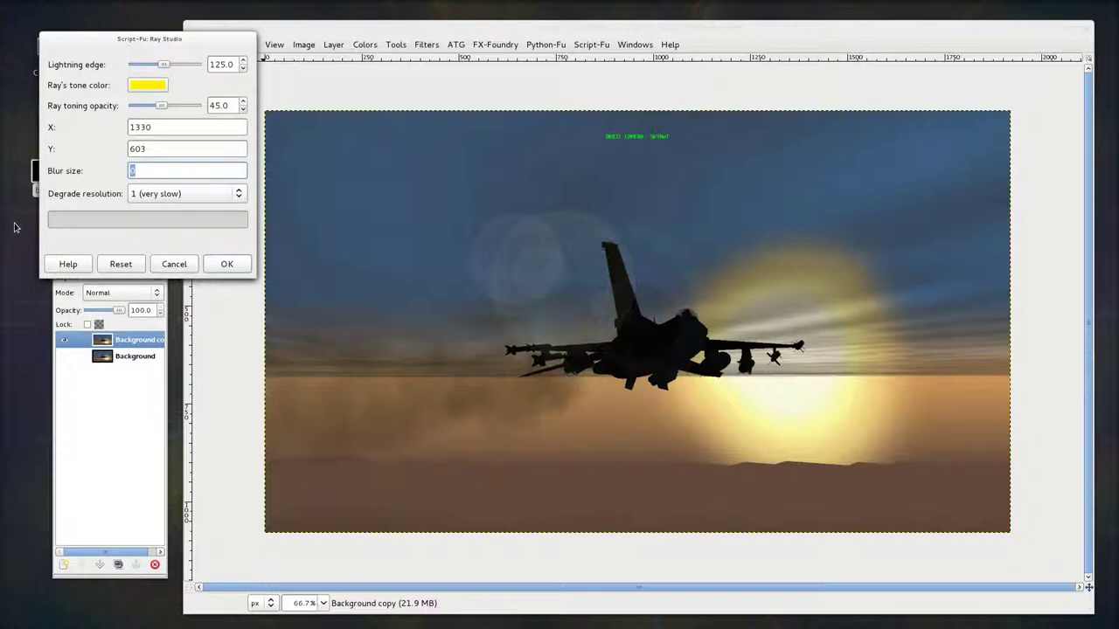
text(150)
Set Degrade resolution to 1/2 and render the rays into a Screen-mode Result layer.
click(223, 200)
click(166, 197)
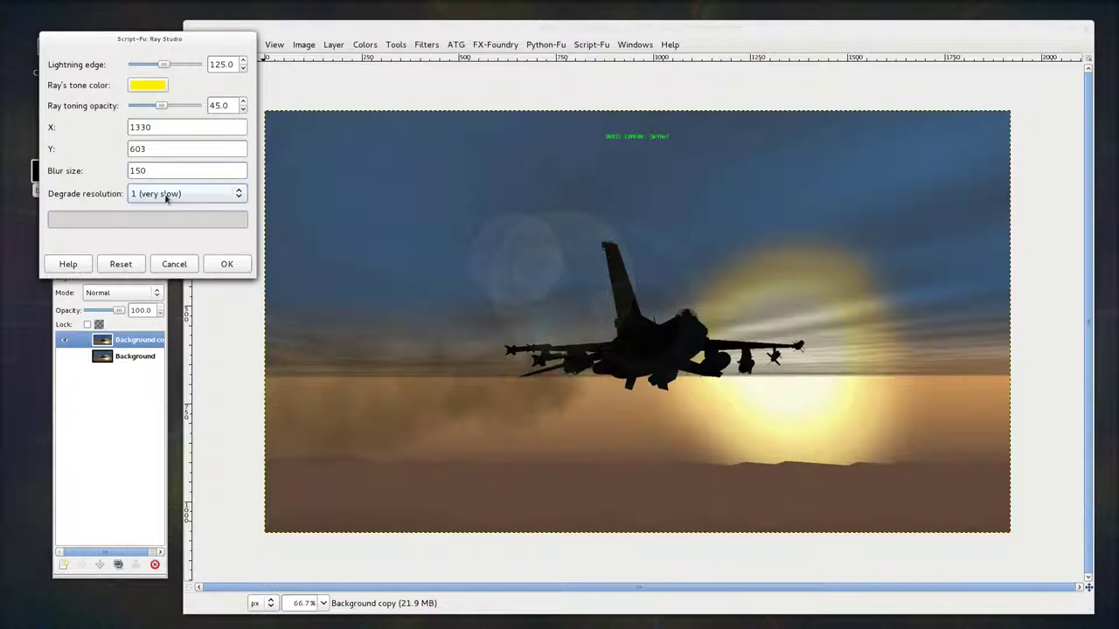
click(238, 198)
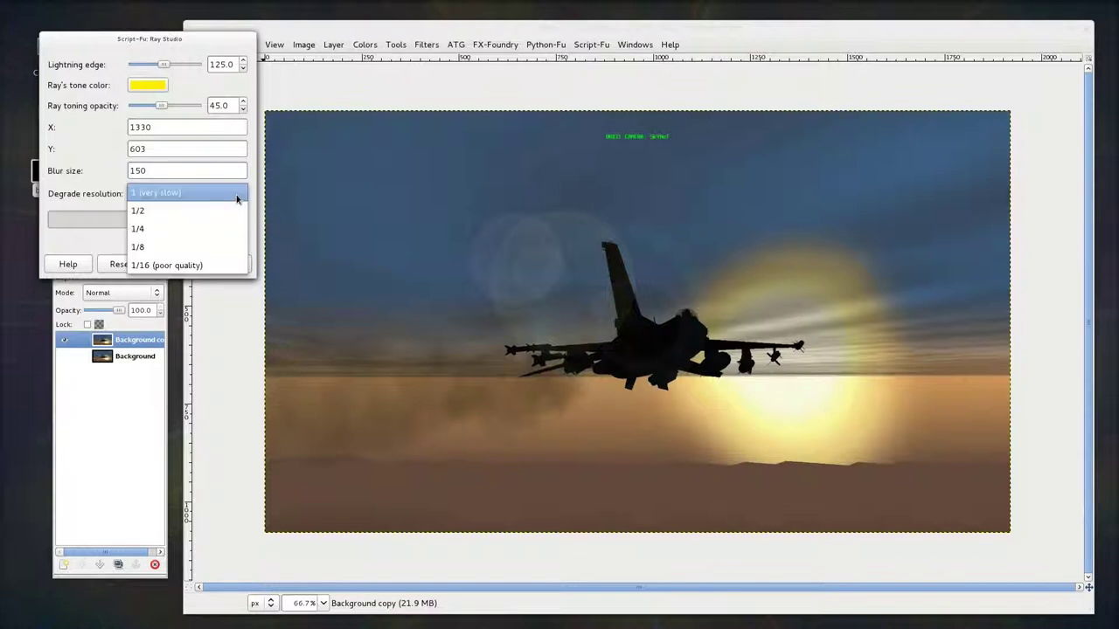
click(188, 265)
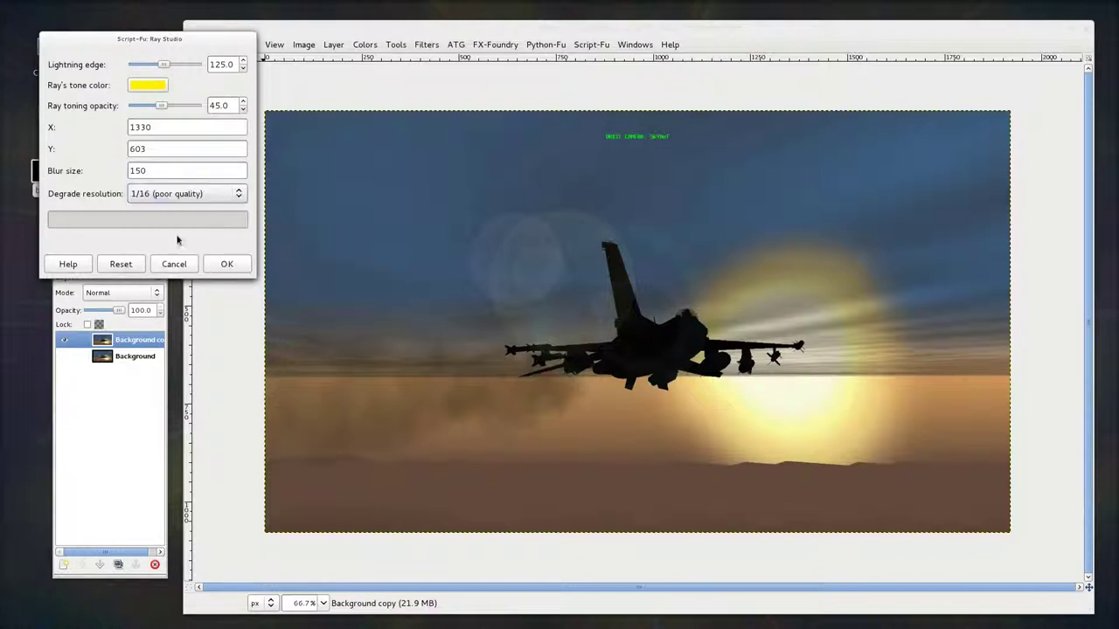
click(239, 196)
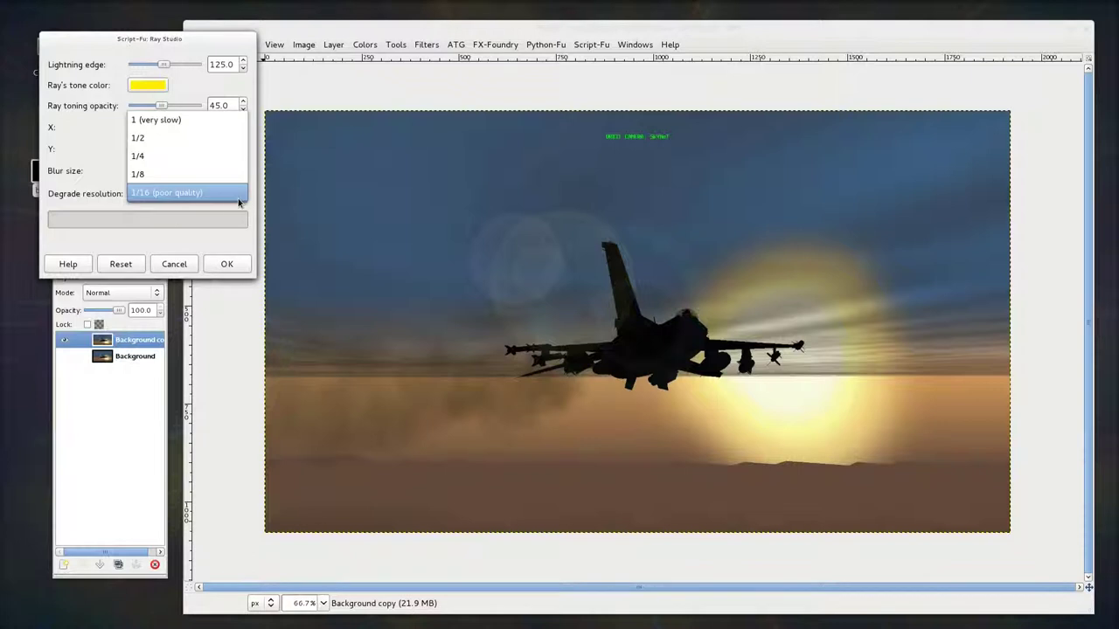
click(146, 123)
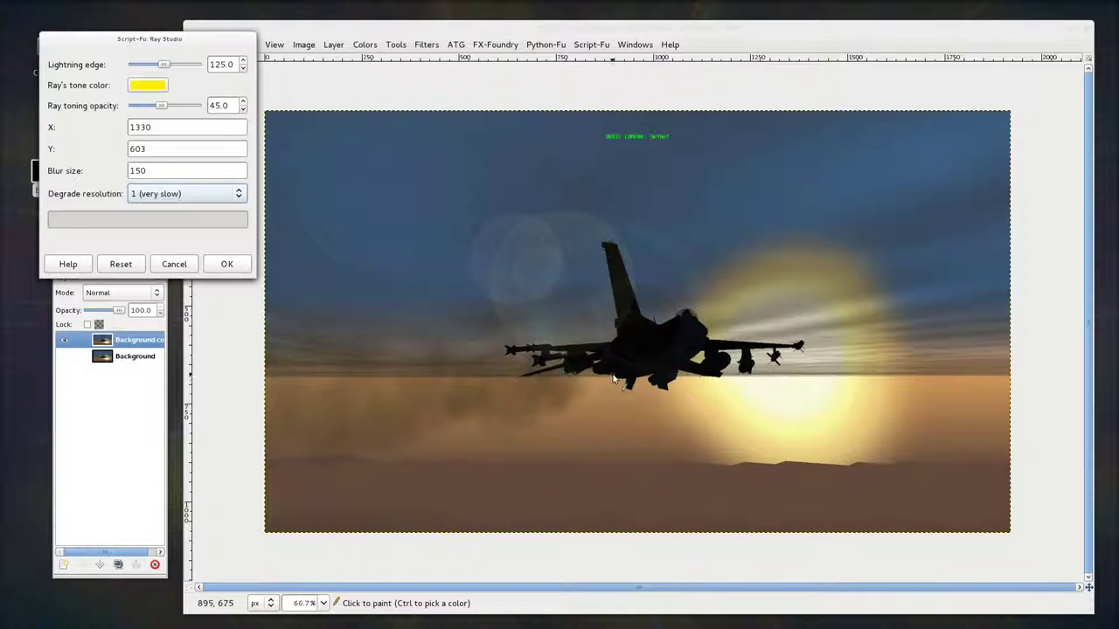
click(232, 195)
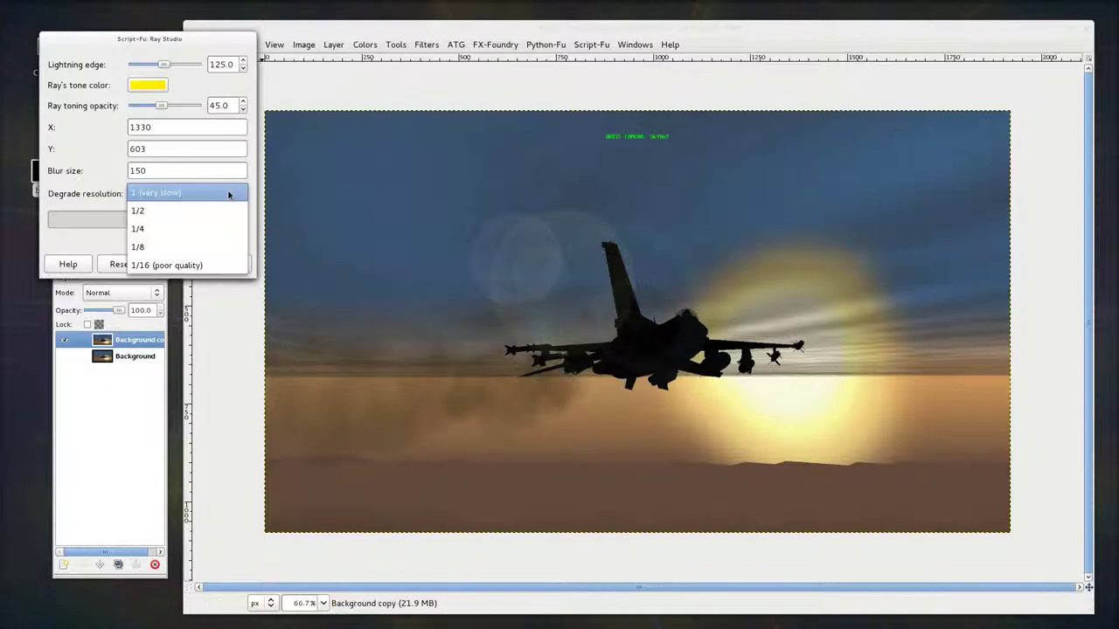
click(182, 208)
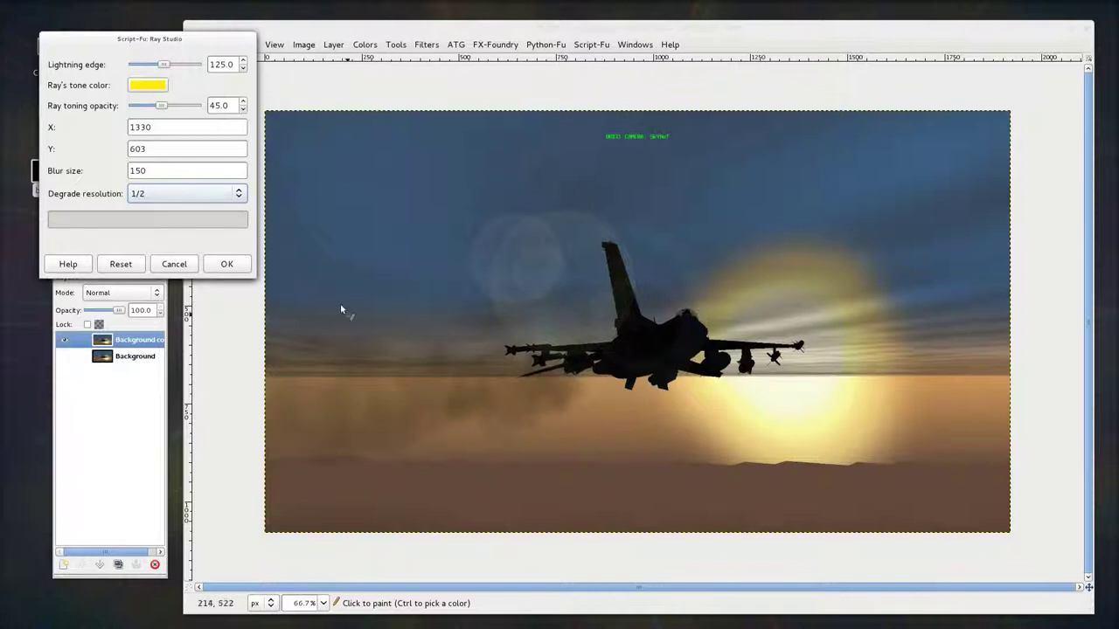
click(236, 195)
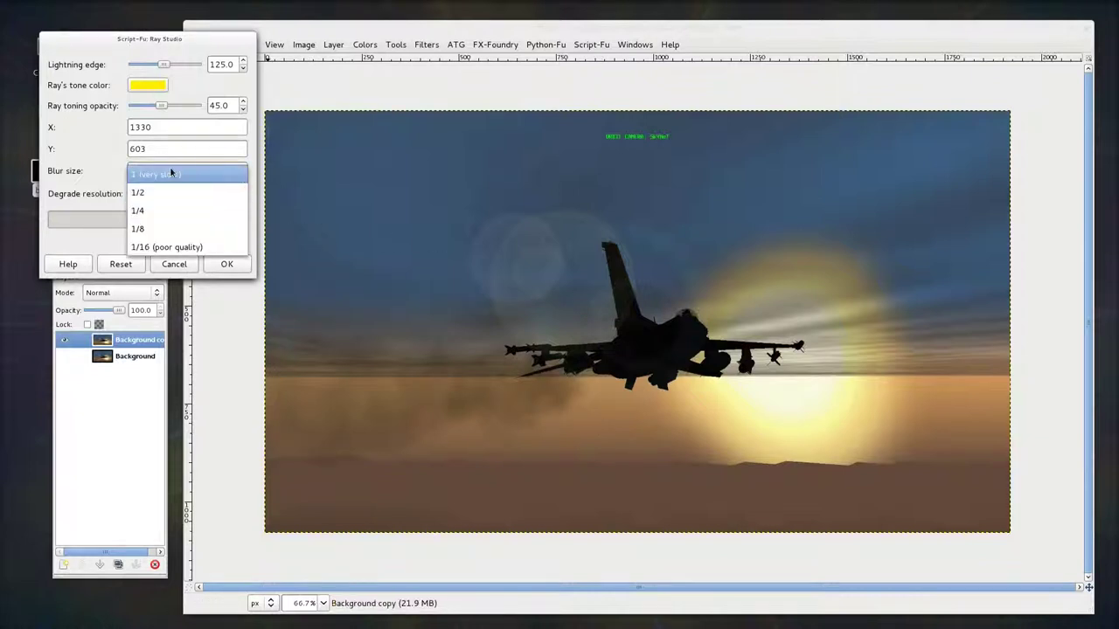
click(175, 191)
click(229, 266)
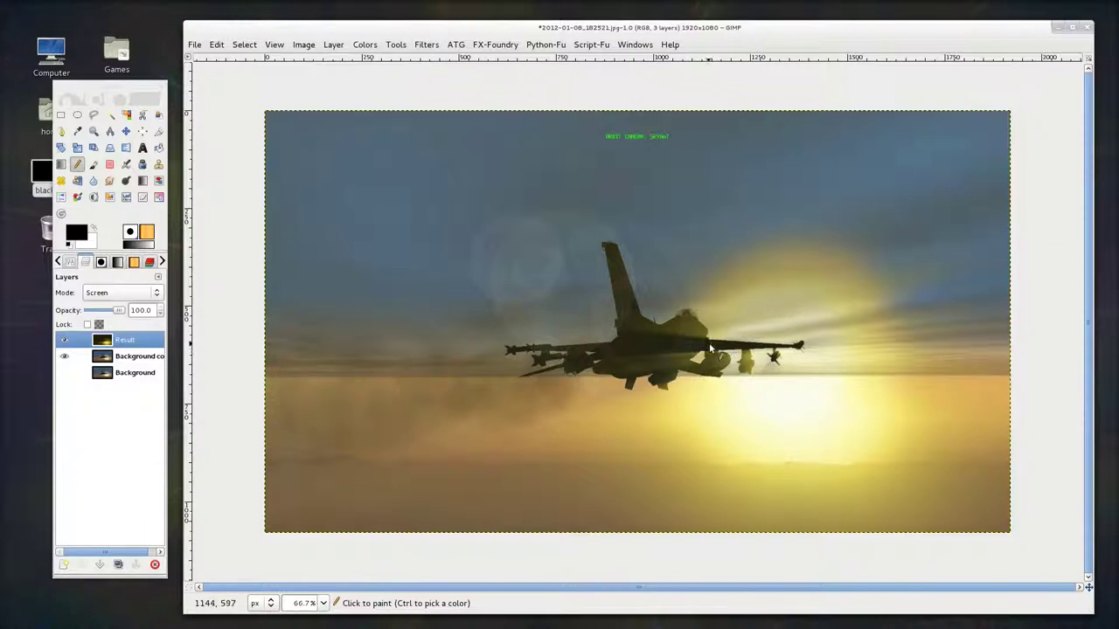
Rename the Result layer to '1', hide it, and select the Background copy layer.
ctrl+scroll(721, 341, up, 1)
ctrl+scroll(721, 340, up, 1)
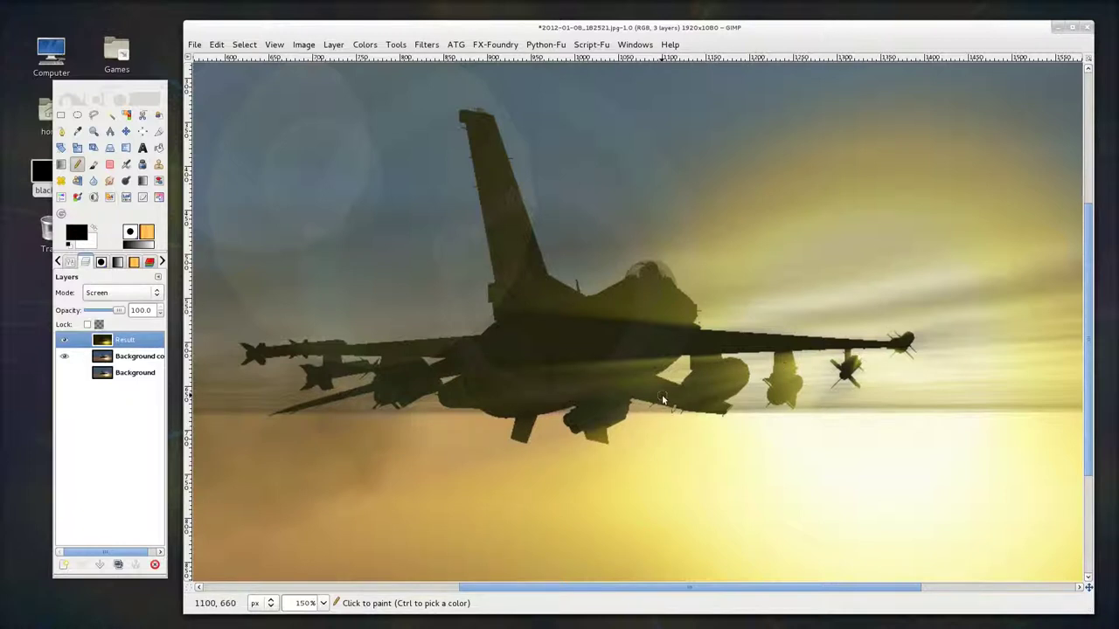
ctrl+scroll(692, 387, down, 1)
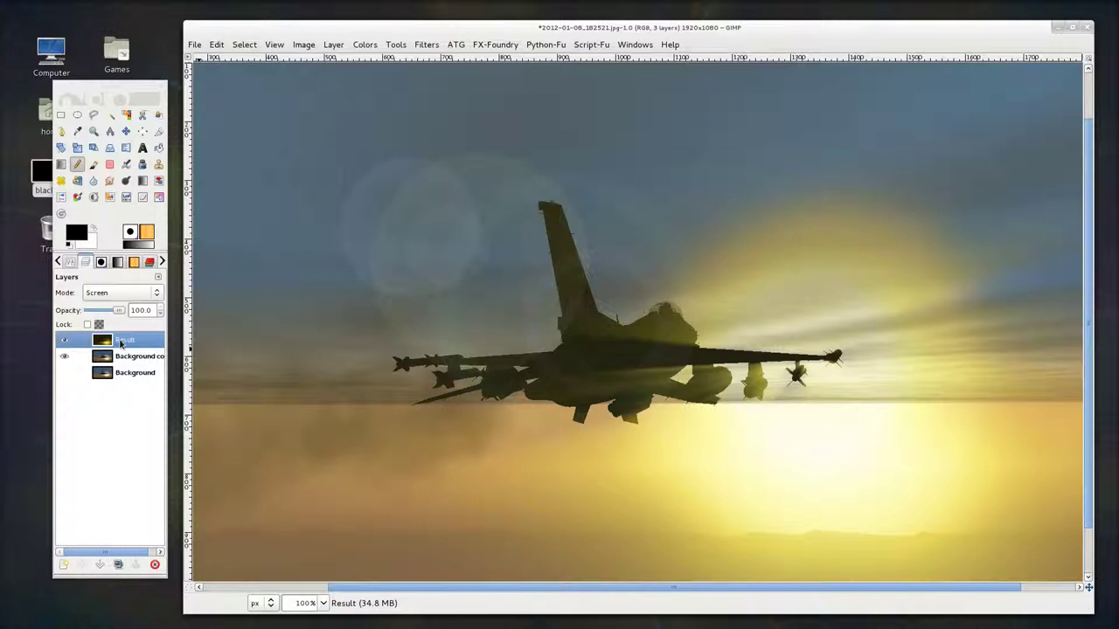
right_click(120, 343)
click(121, 343)
double_click(122, 340)
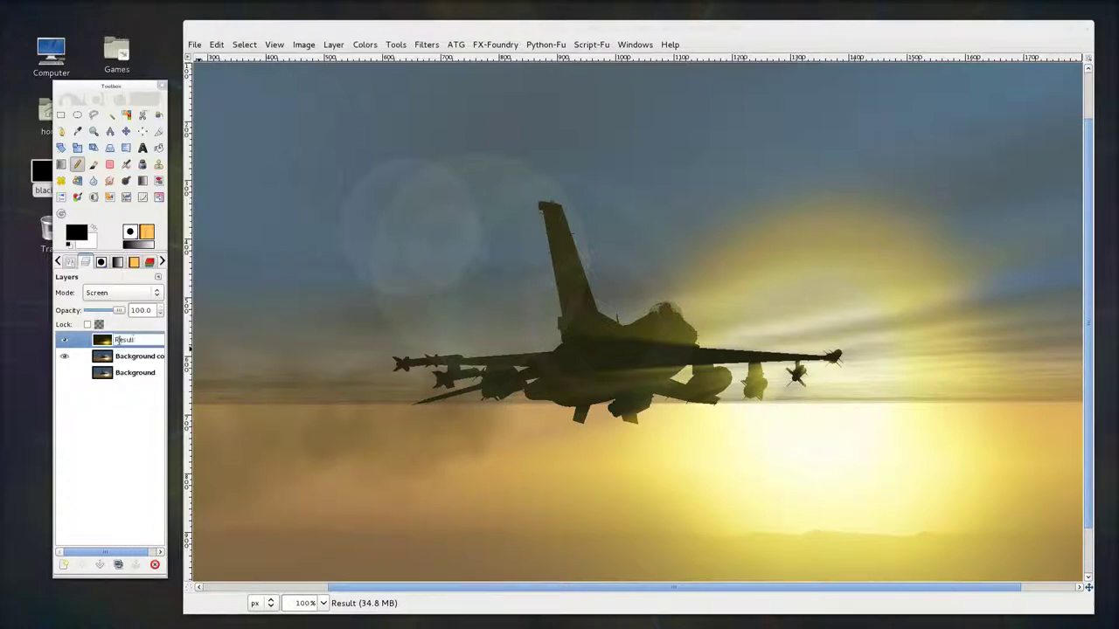
text(1)
key(Return)
click(63, 340)
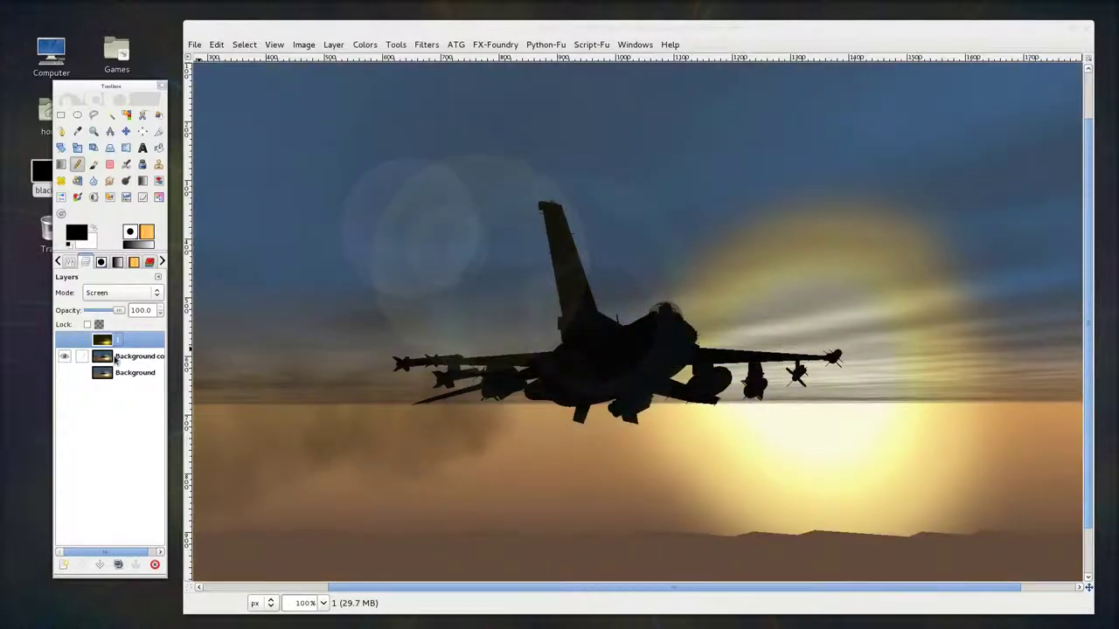
click(118, 359)
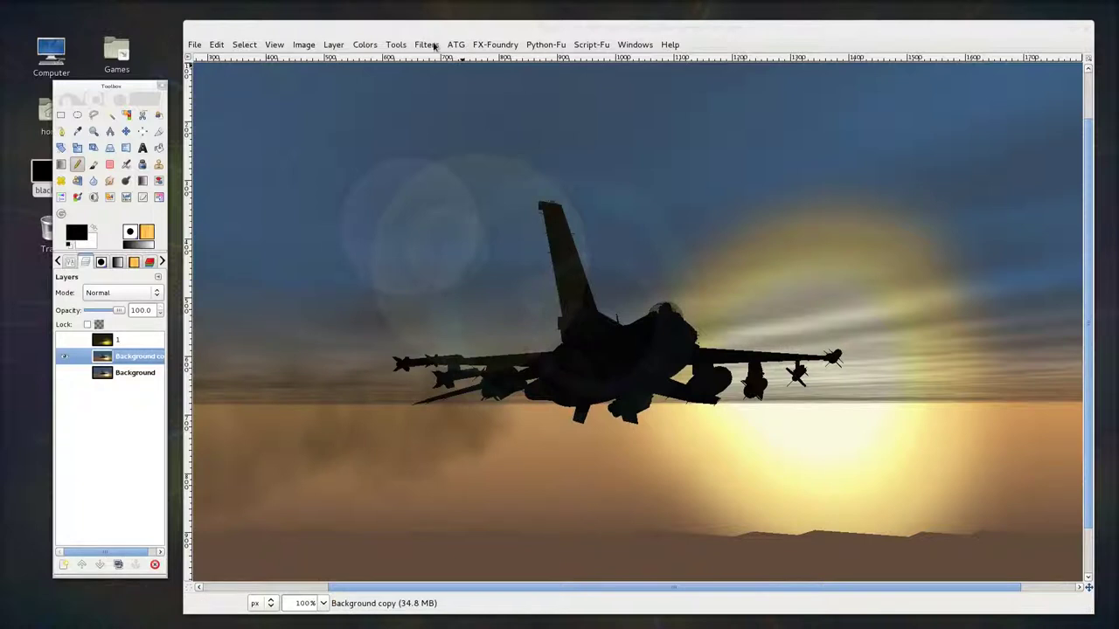
Re-run Ray Studio with lightning edge 20 and blur size 200.
click(428, 44)
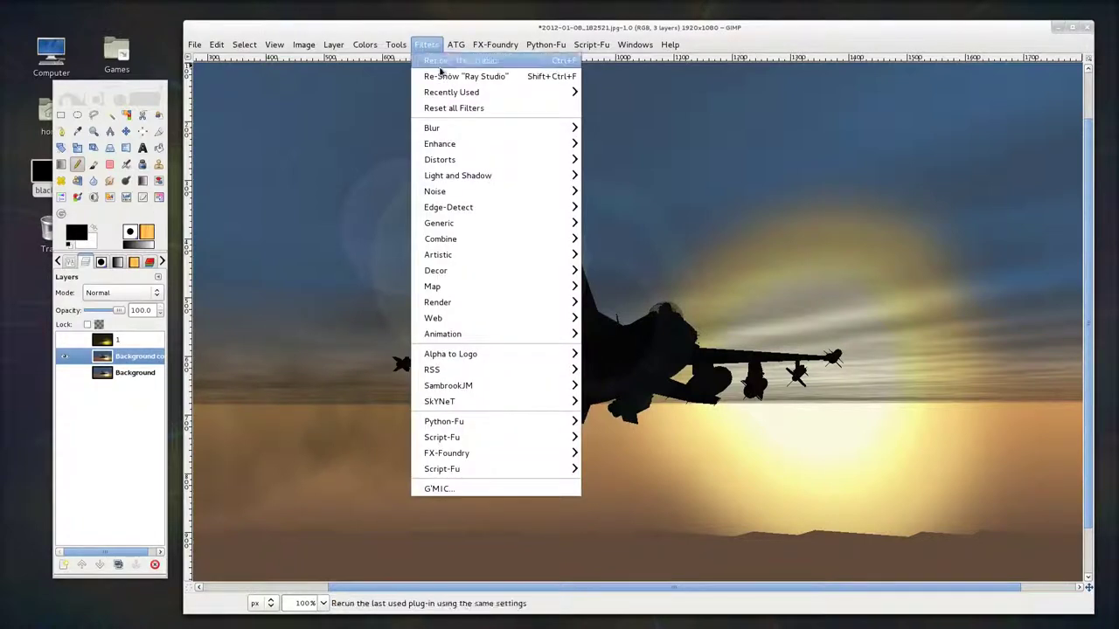
click(439, 76)
click(658, 163)
mouse_move(657, 163)
mouse_down()
mouse_move(497, 161)
mouse_move(488, 183)
mouse_move(467, 184)
mouse_up()
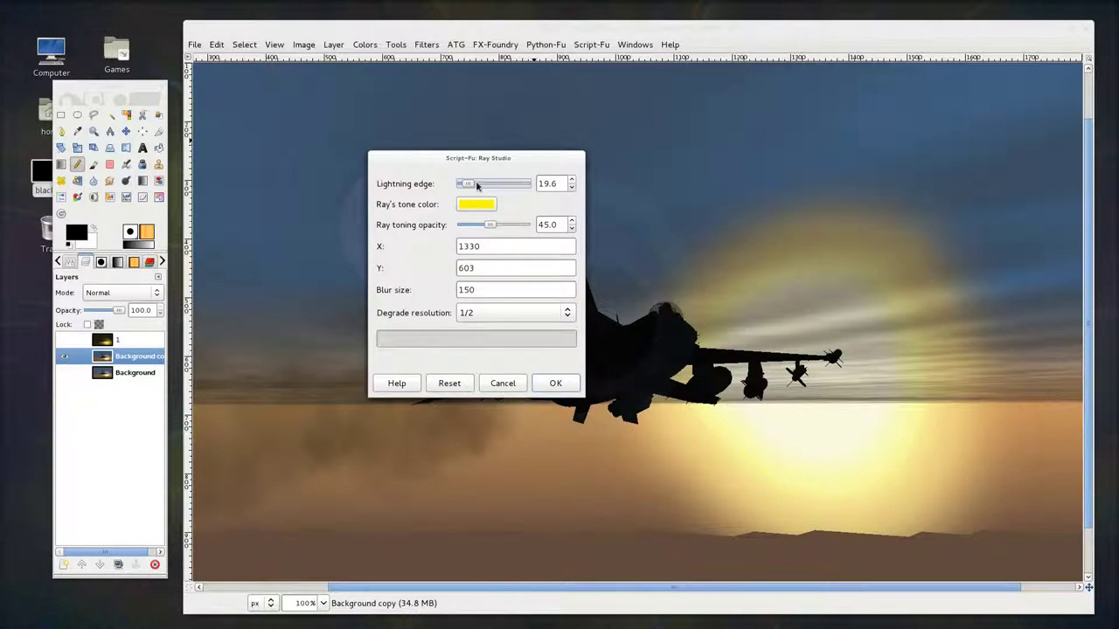
triple_click(549, 183)
text(20)
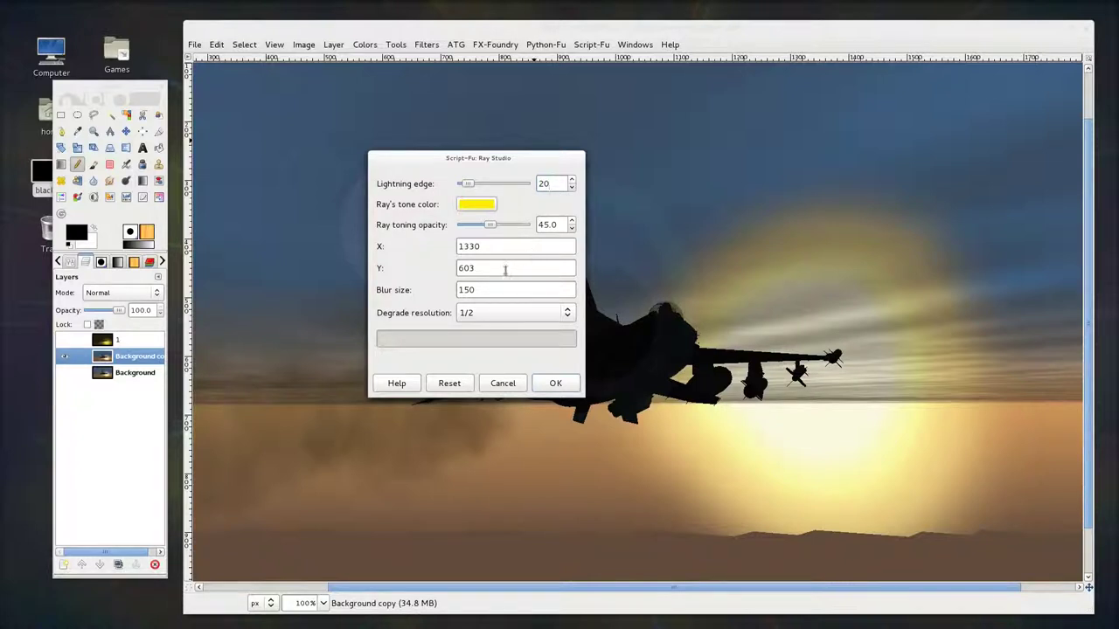
drag(488, 289, 347, 293)
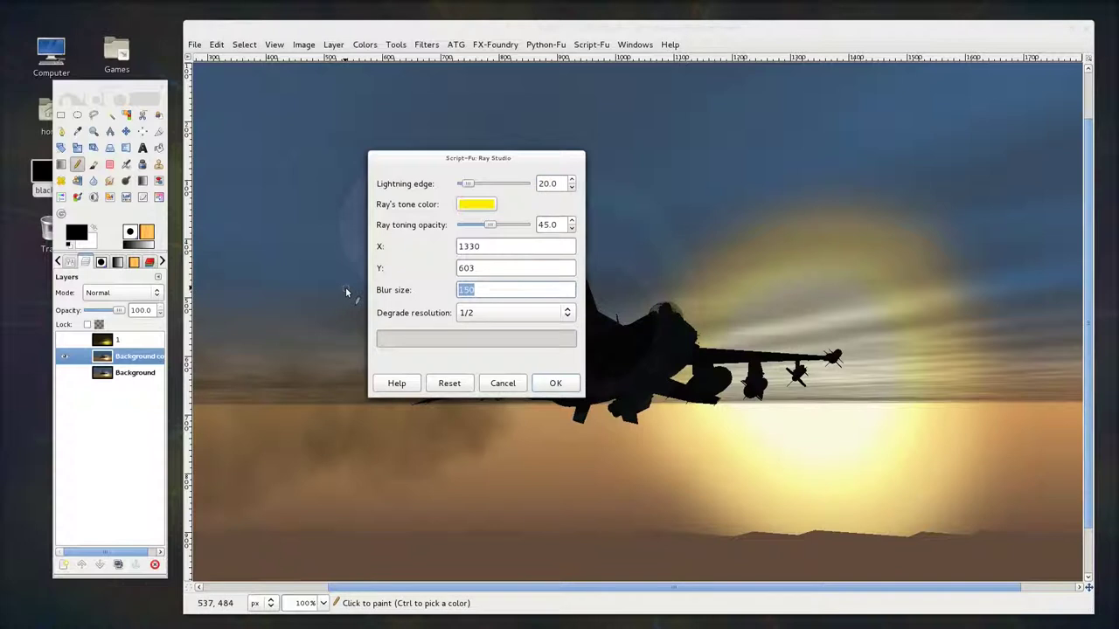
text(200)
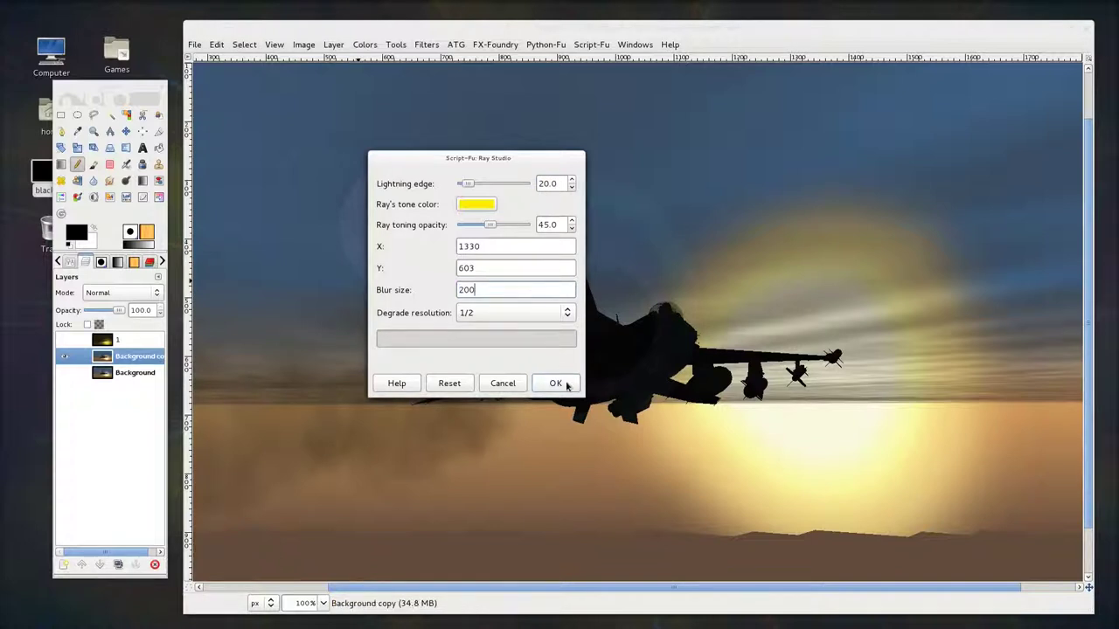
click(556, 384)
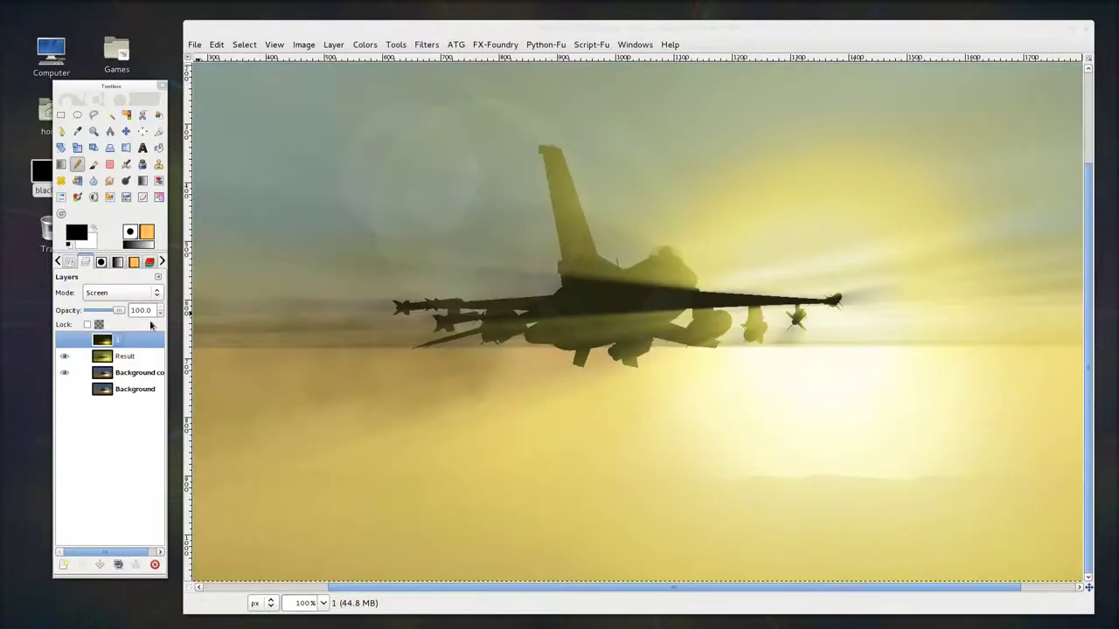
Rename the new Result layer to '2' and toggle layer visibility to compare the glows.
double_click(124, 356)
text(2)
key(Return)
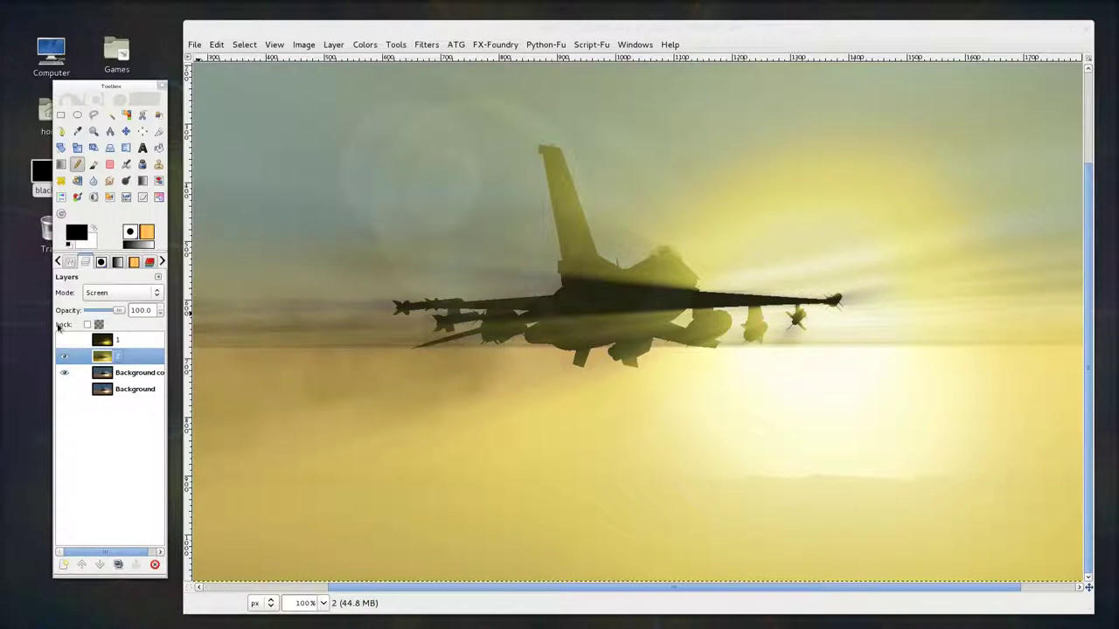
click(64, 339)
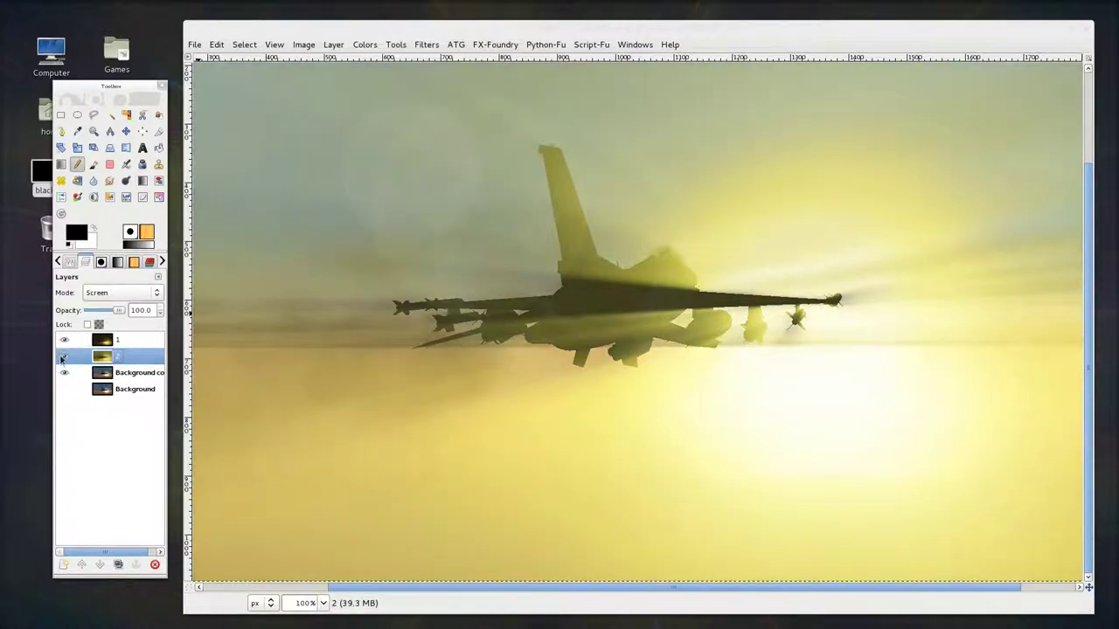
click(62, 357)
click(63, 372)
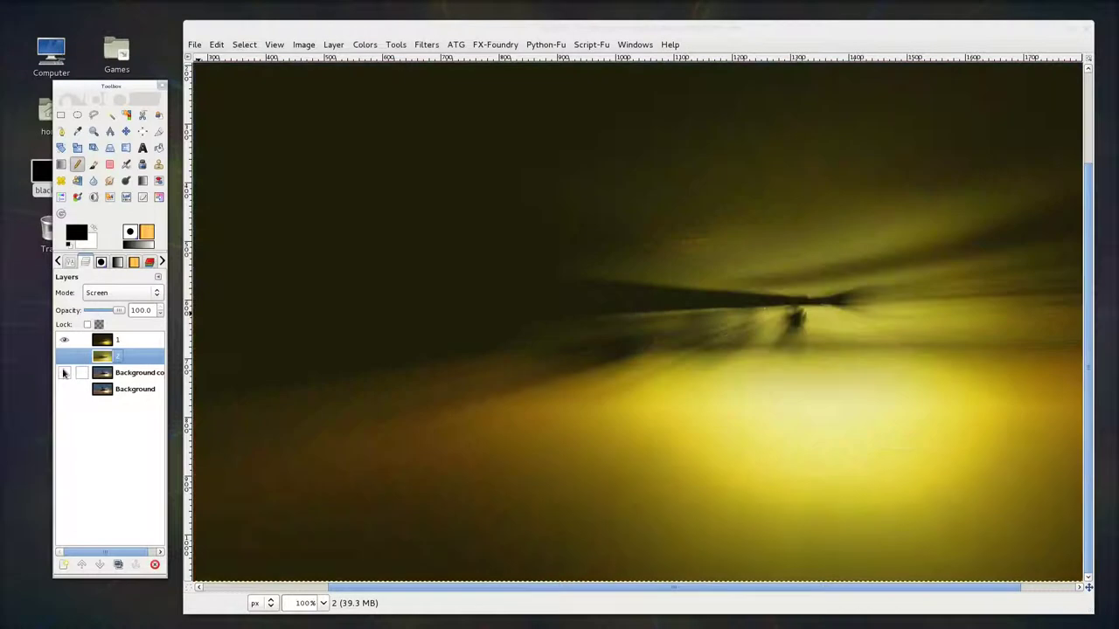
click(63, 373)
click(64, 339)
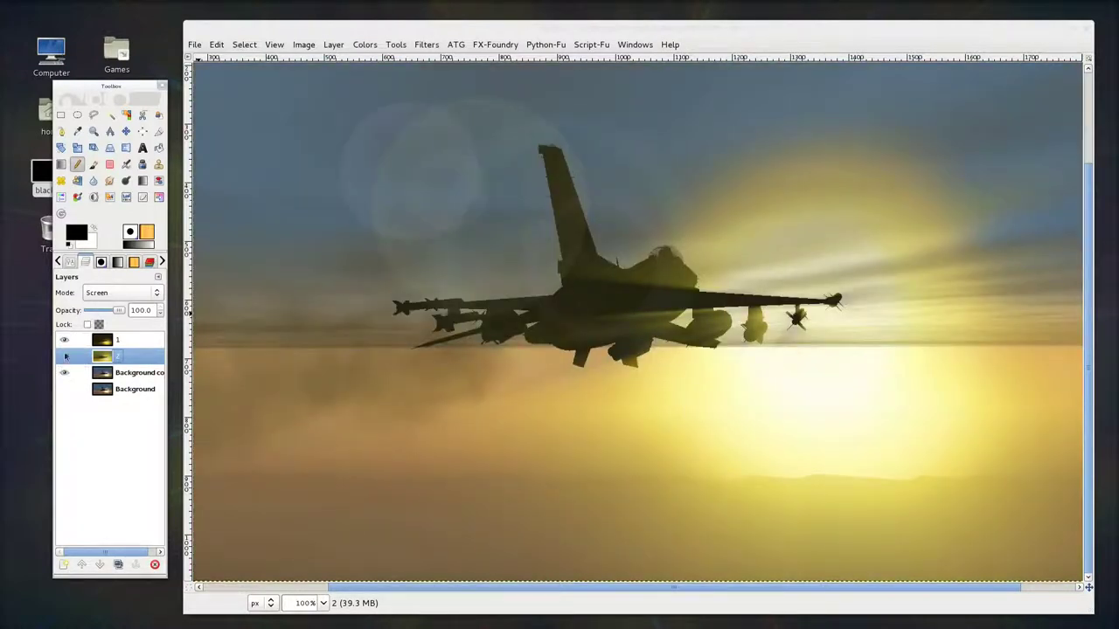
click(64, 340)
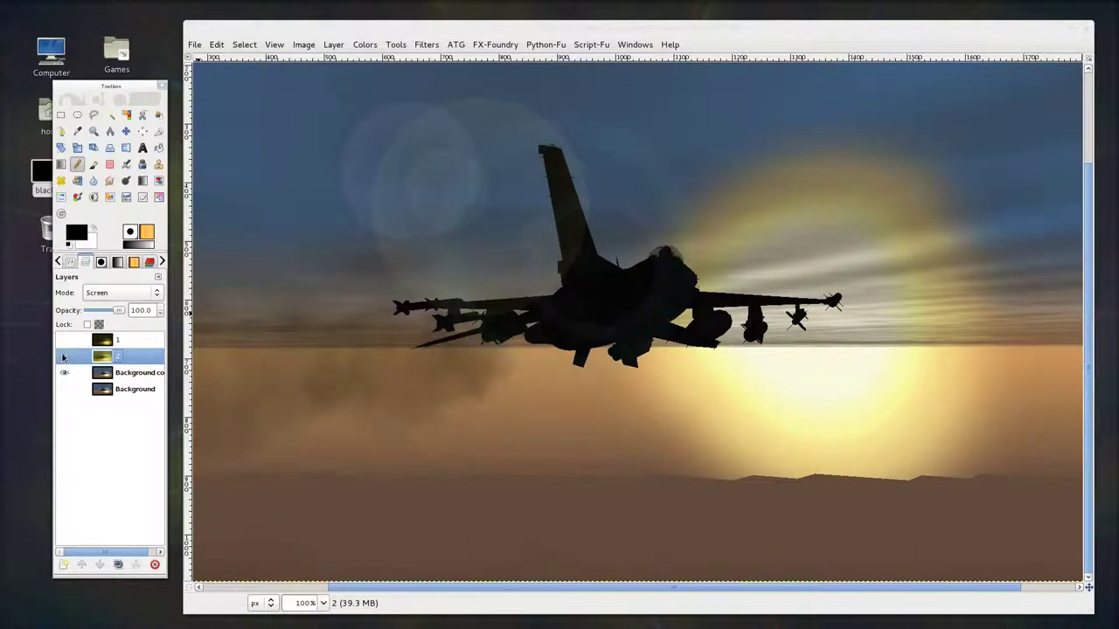
click(63, 357)
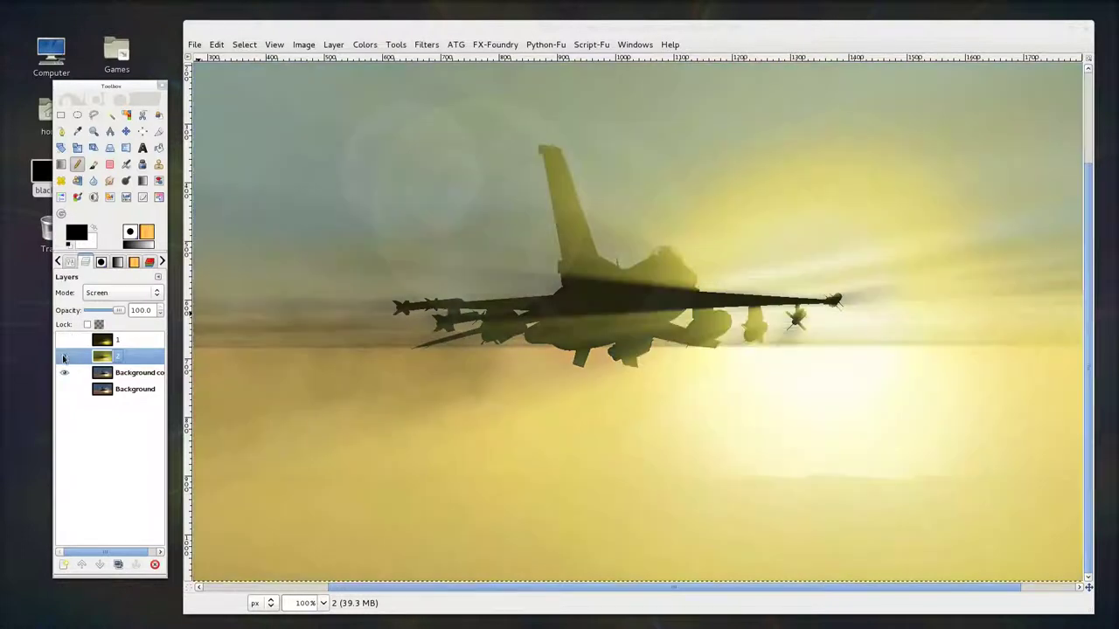
Set layer 2's opacity to about 72, then show and select layer 1 alone.
click(110, 313)
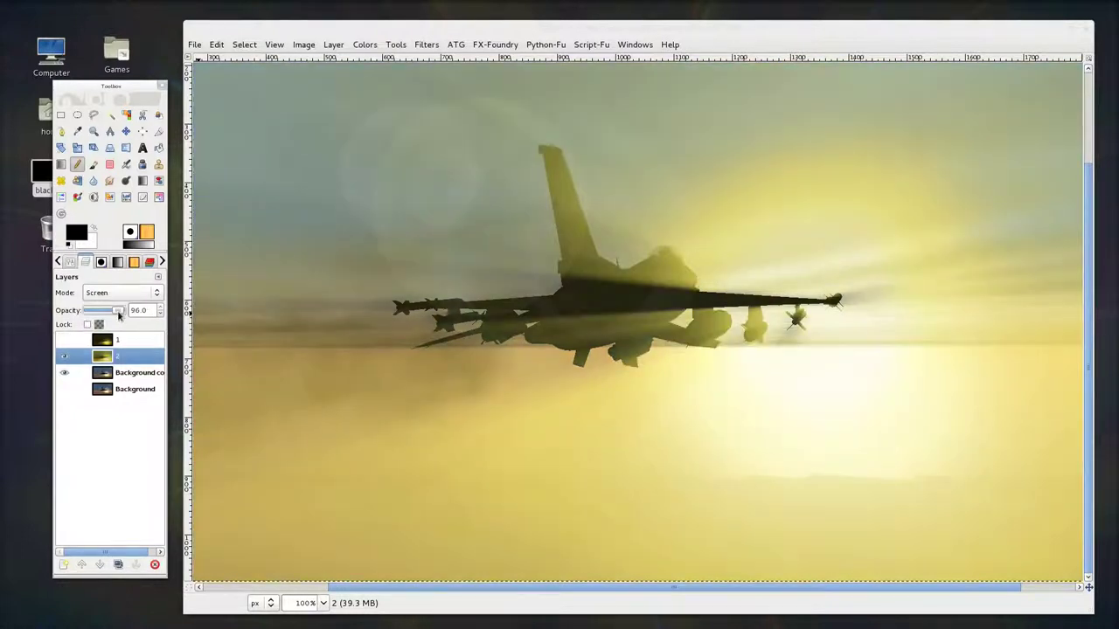
mouse_move(110, 317)
mouse_down()
mouse_move(100, 320)
mouse_move(122, 312)
mouse_up()
click(64, 373)
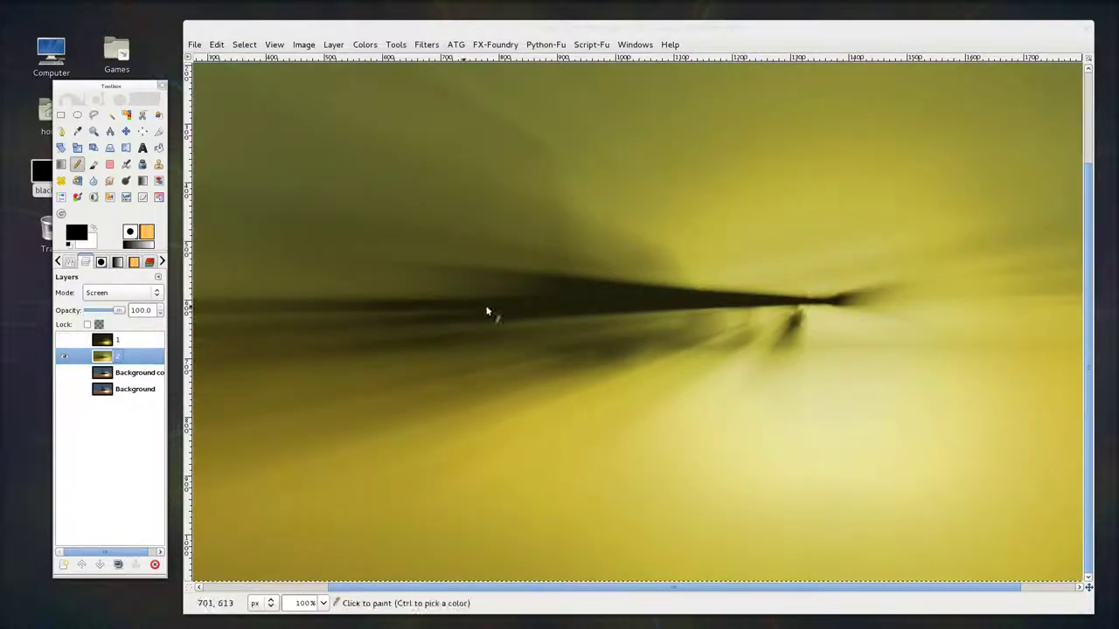
click(64, 356)
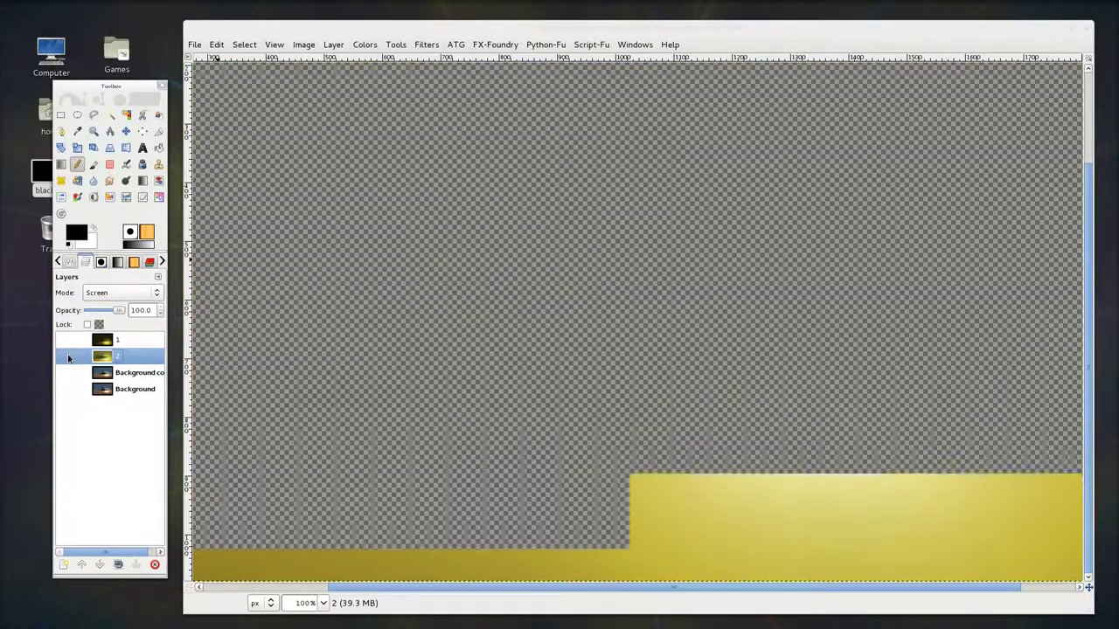
click(64, 340)
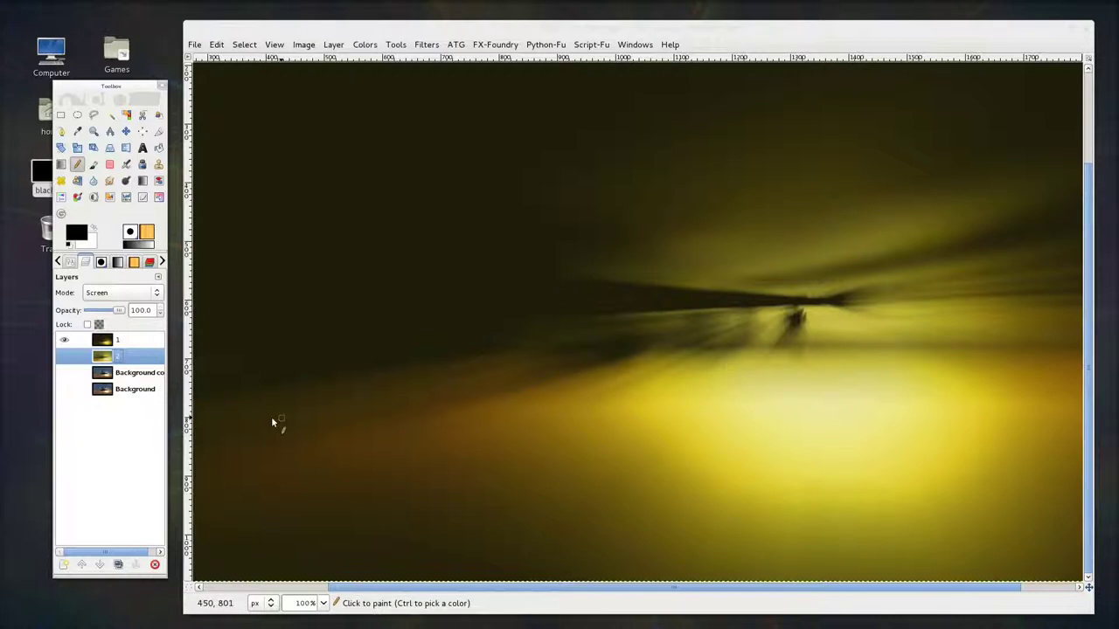
click(92, 340)
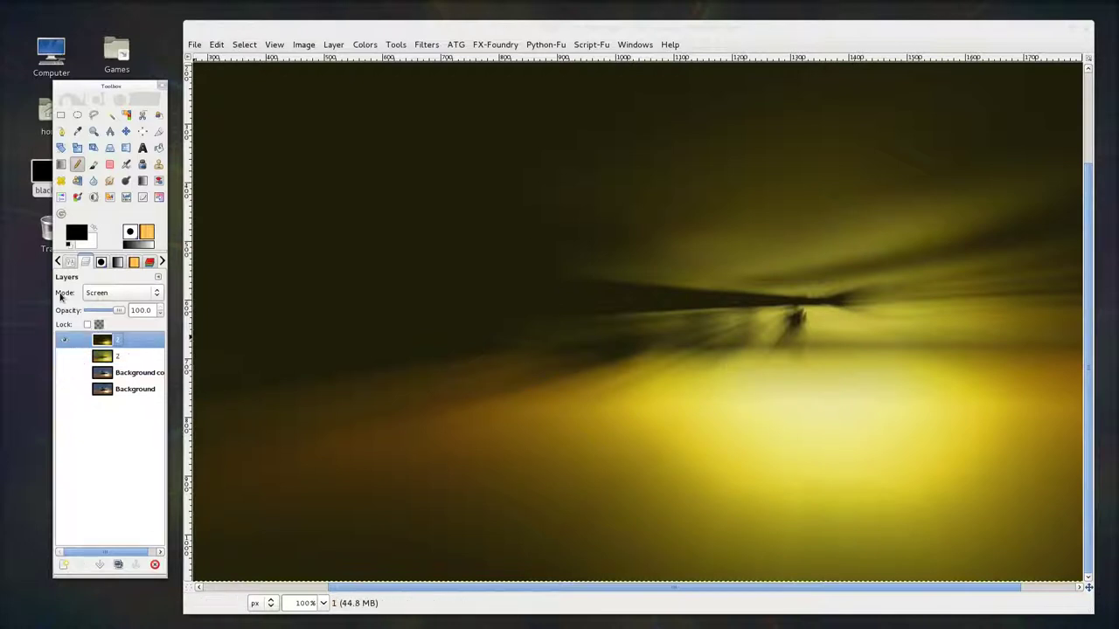
click(65, 373)
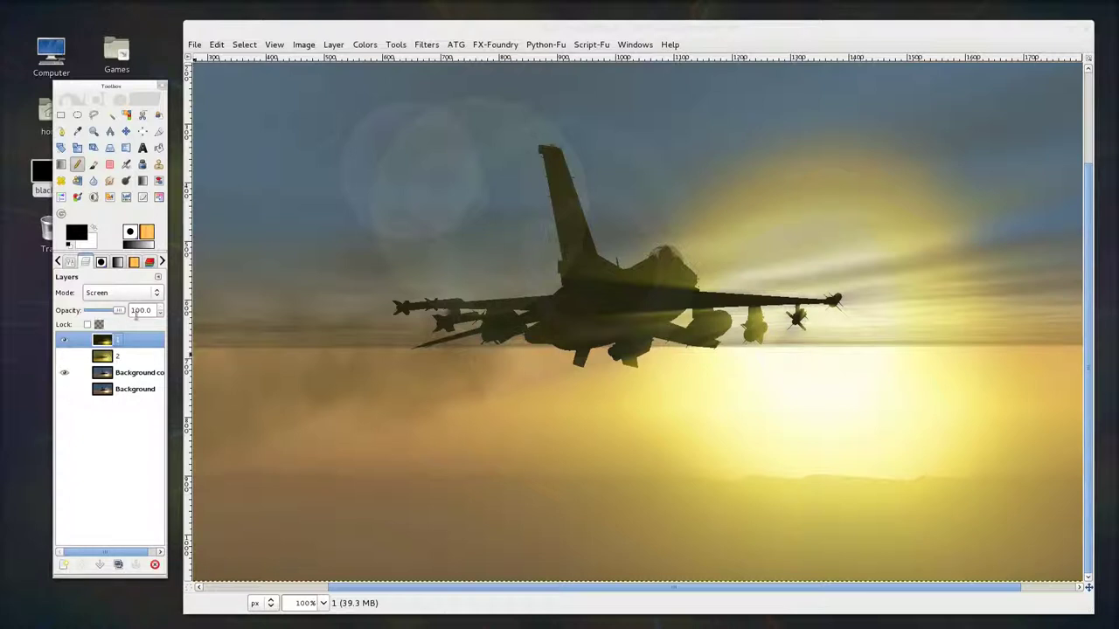
Lower layer 1's opacity to 40, hide it, and select Background copy.
drag(121, 313, 106, 313)
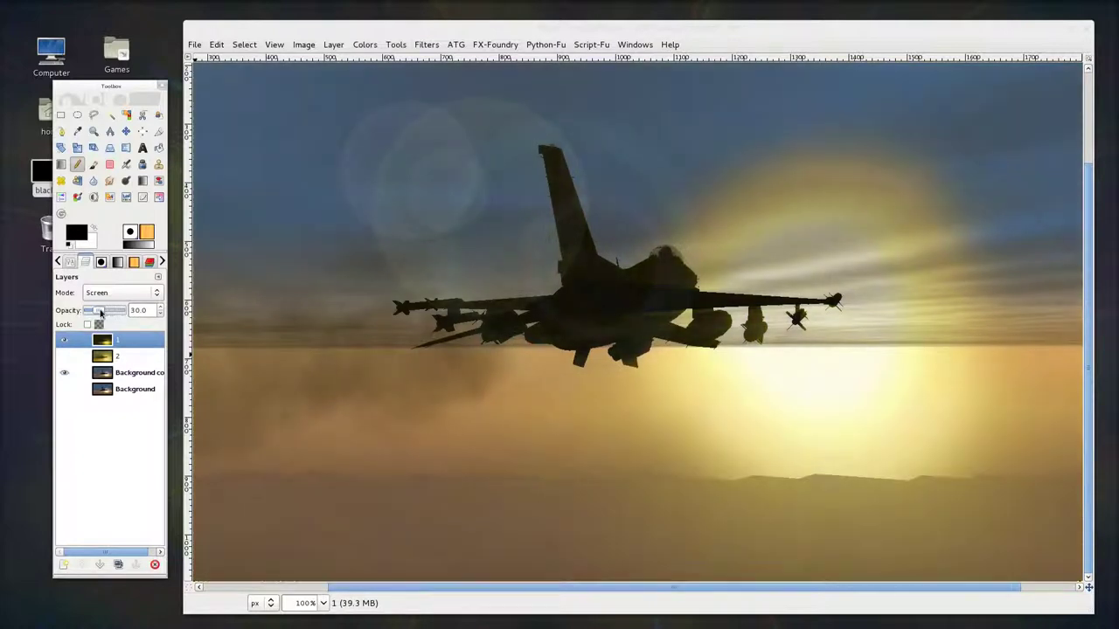
drag(105, 313, 127, 312)
click(73, 339)
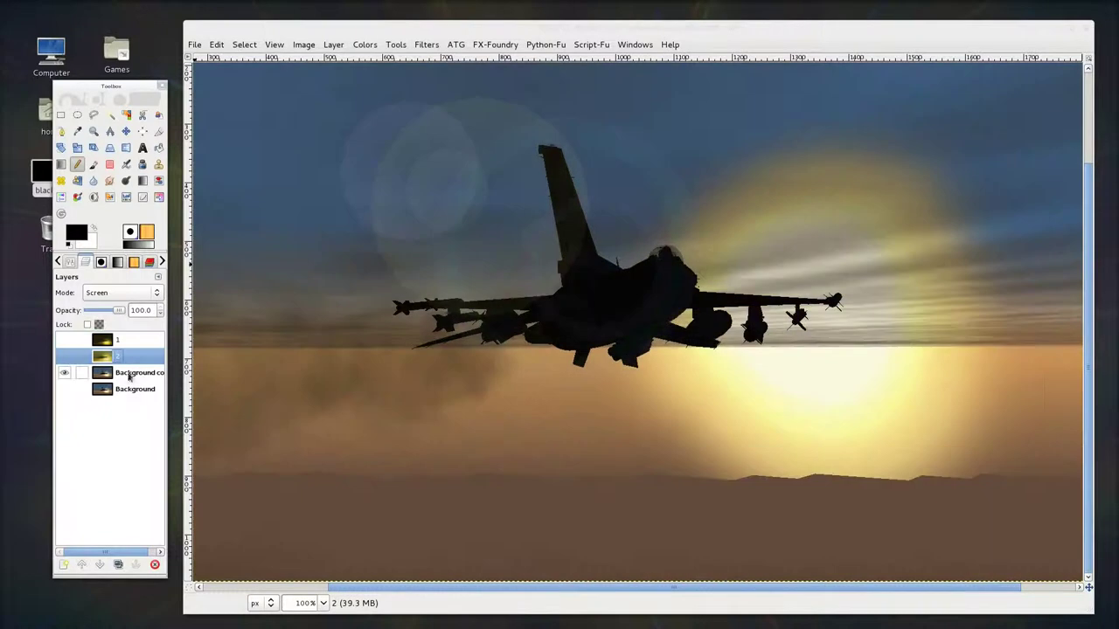
click(123, 373)
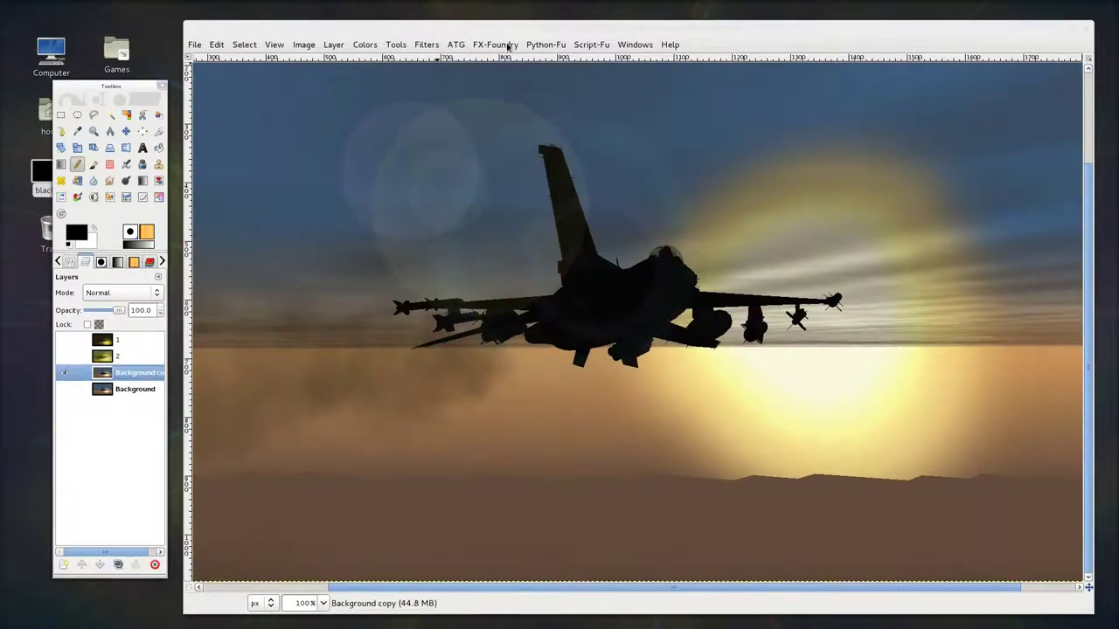
Re-run Ray Studio with lightning edge 0.0 to add a third yellow-ray layer.
click(426, 45)
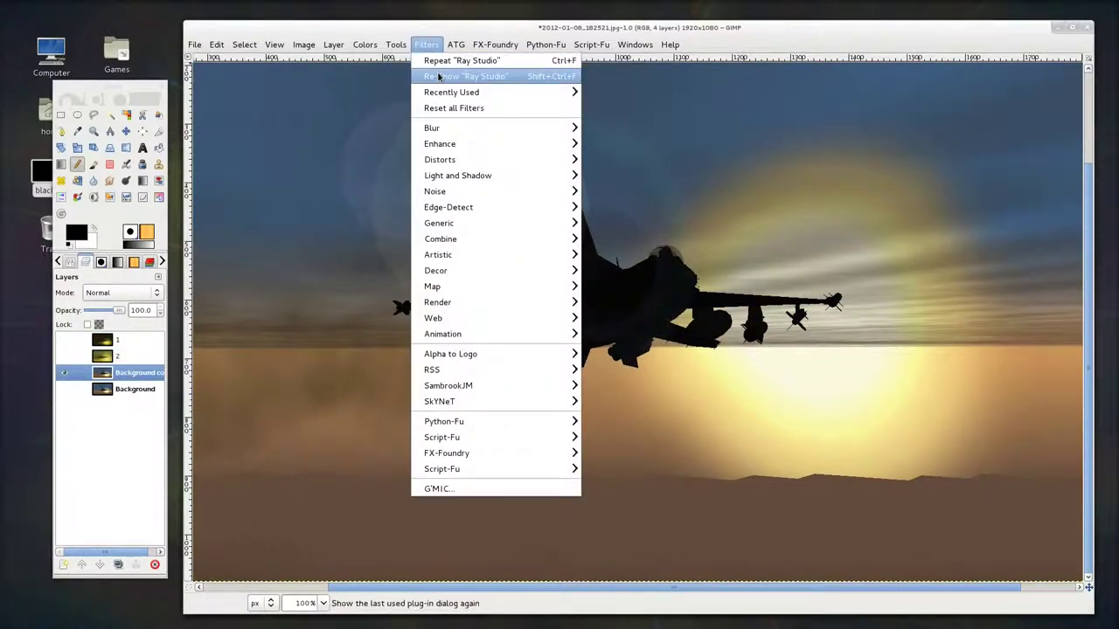
click(438, 77)
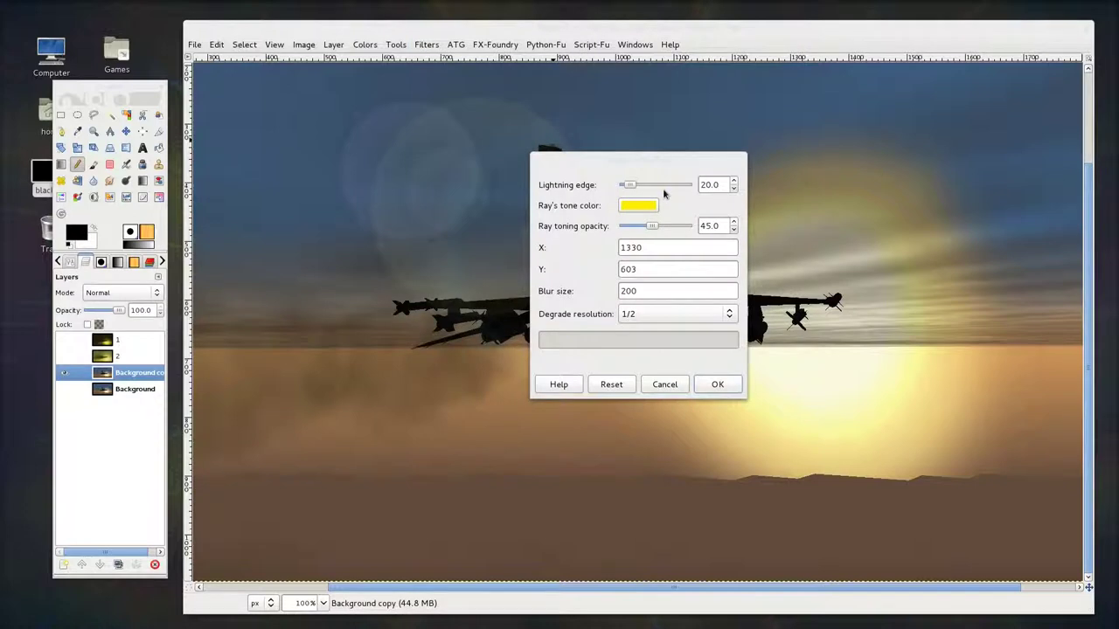
drag(627, 185, 618, 189)
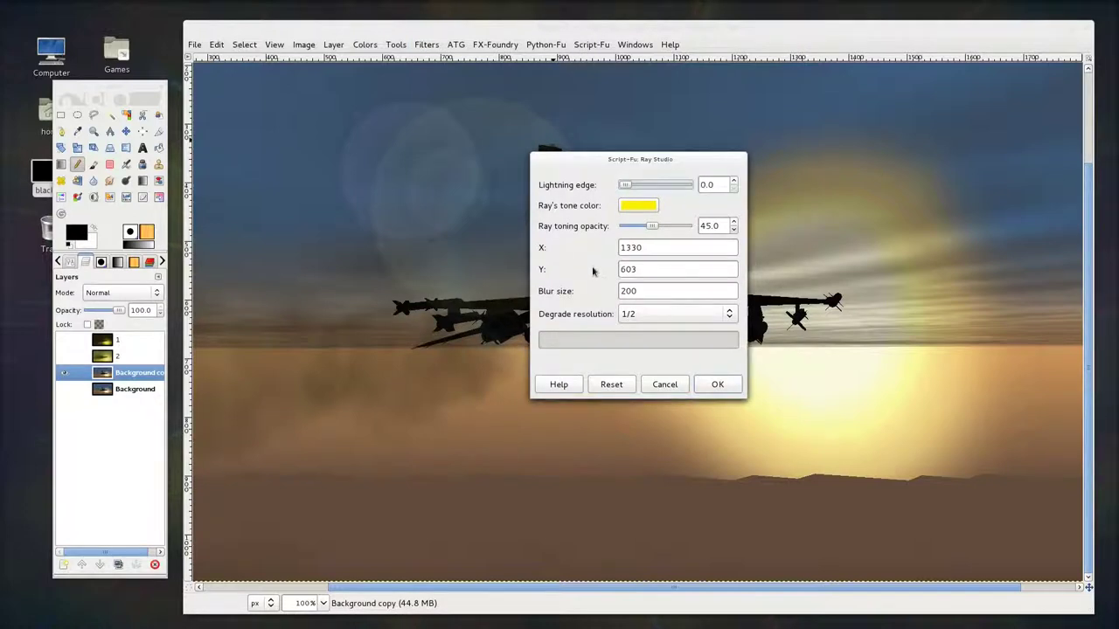
key(Return)
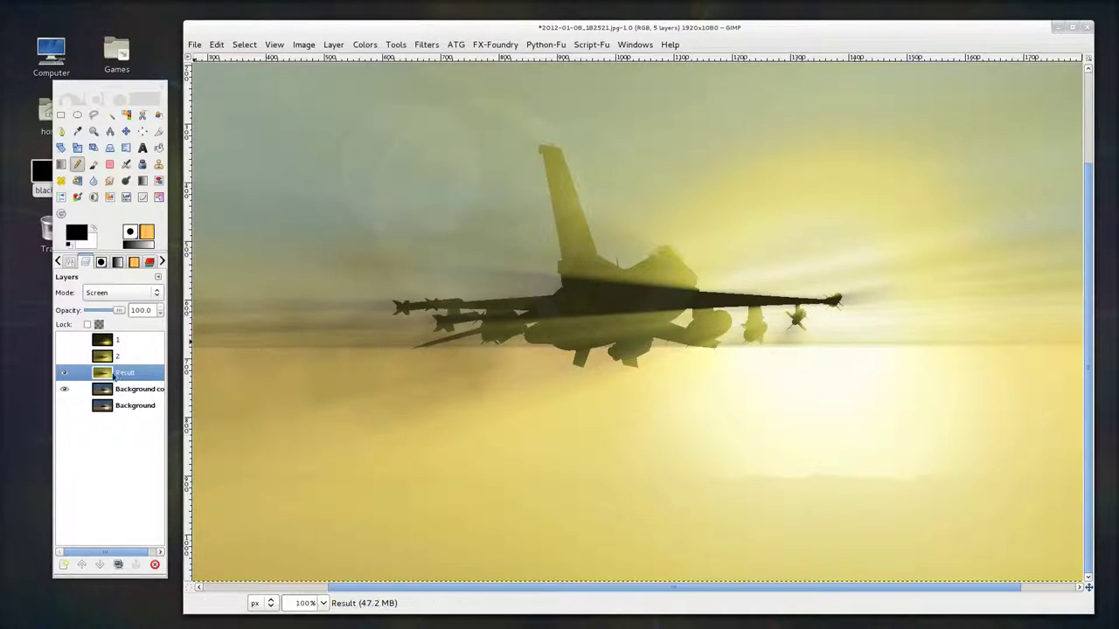
Lower the Result ray layer's opacity to 30.
click(125, 311)
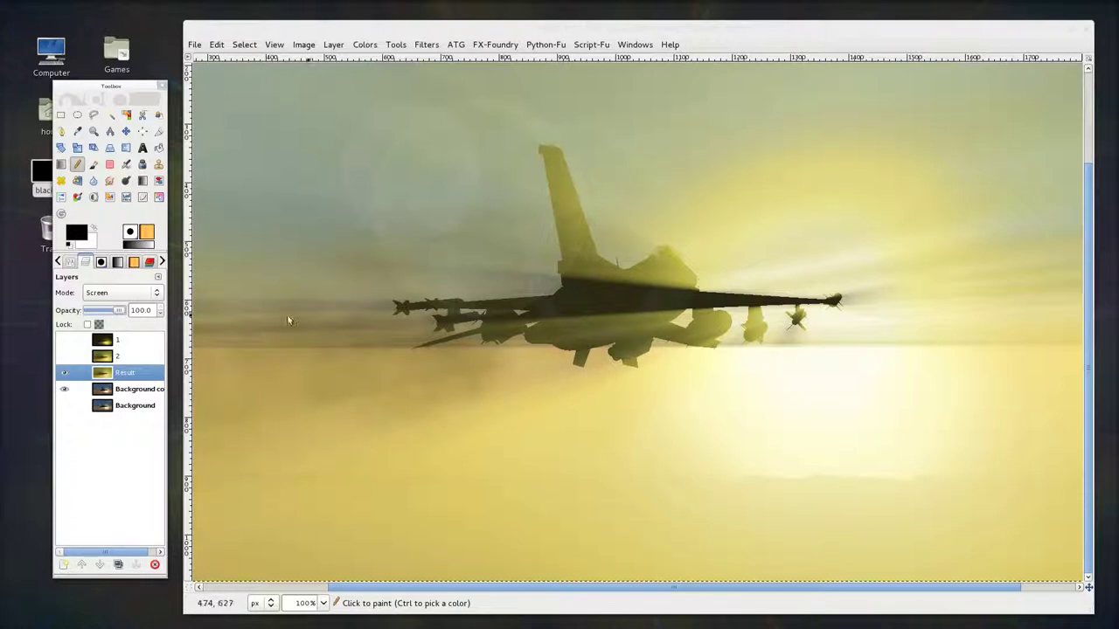
click(118, 312)
drag(118, 313, 100, 313)
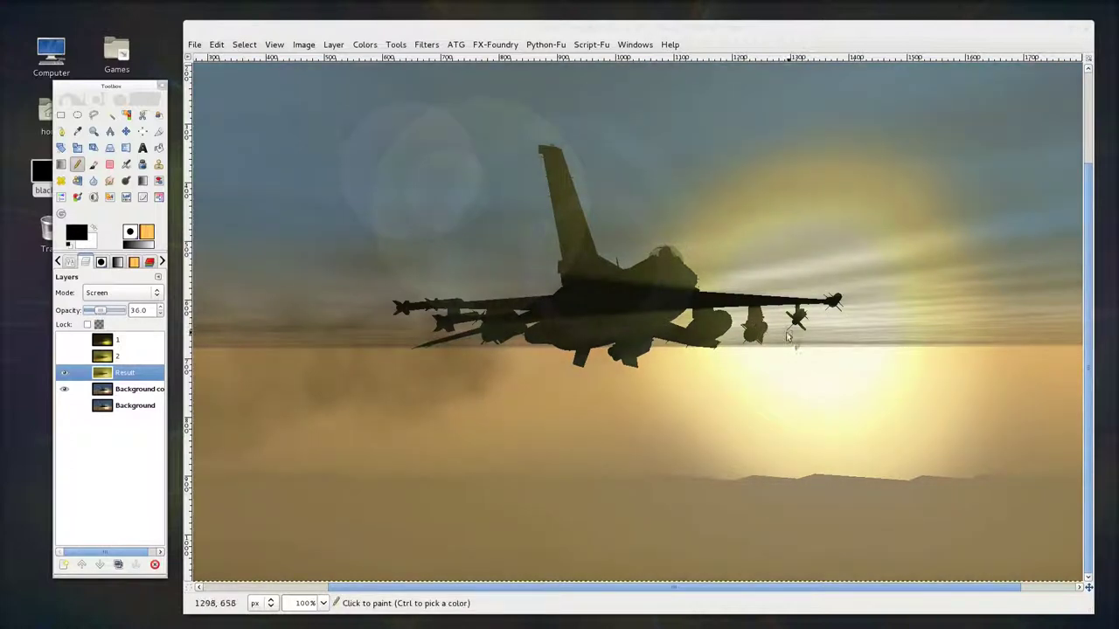
Delete layers 2 and 1 from the layer stack.
click(125, 357)
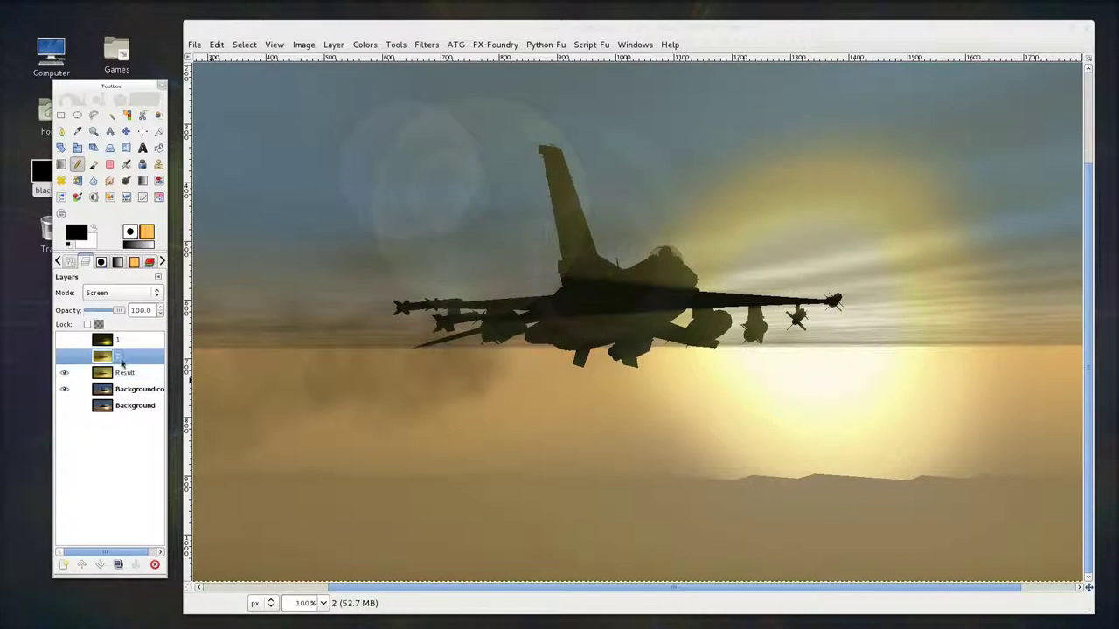
click(155, 565)
click(125, 339)
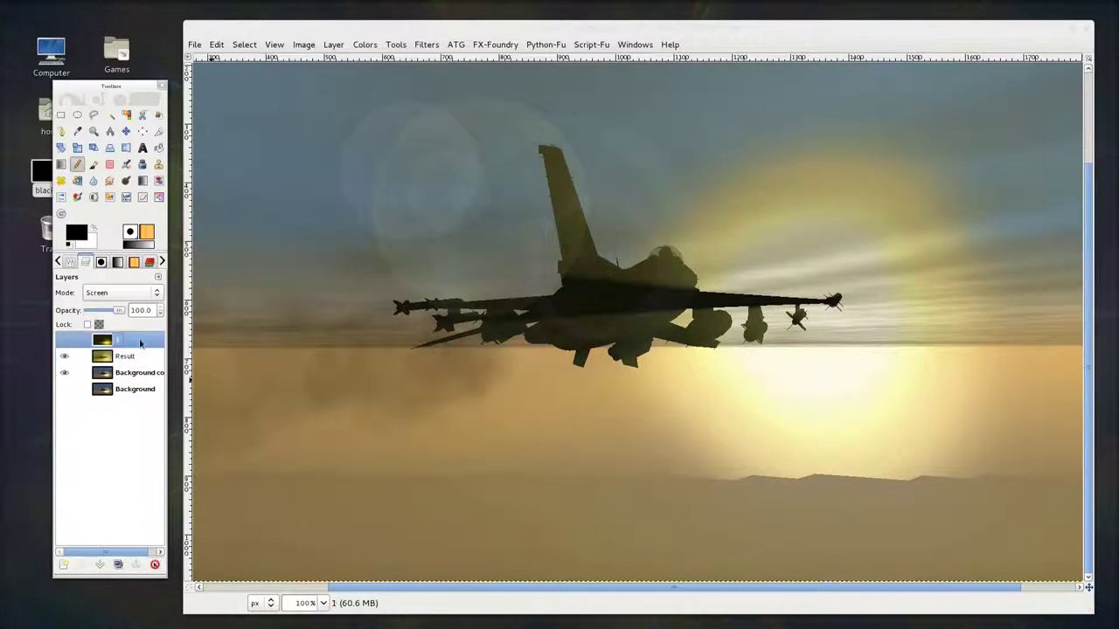
click(155, 565)
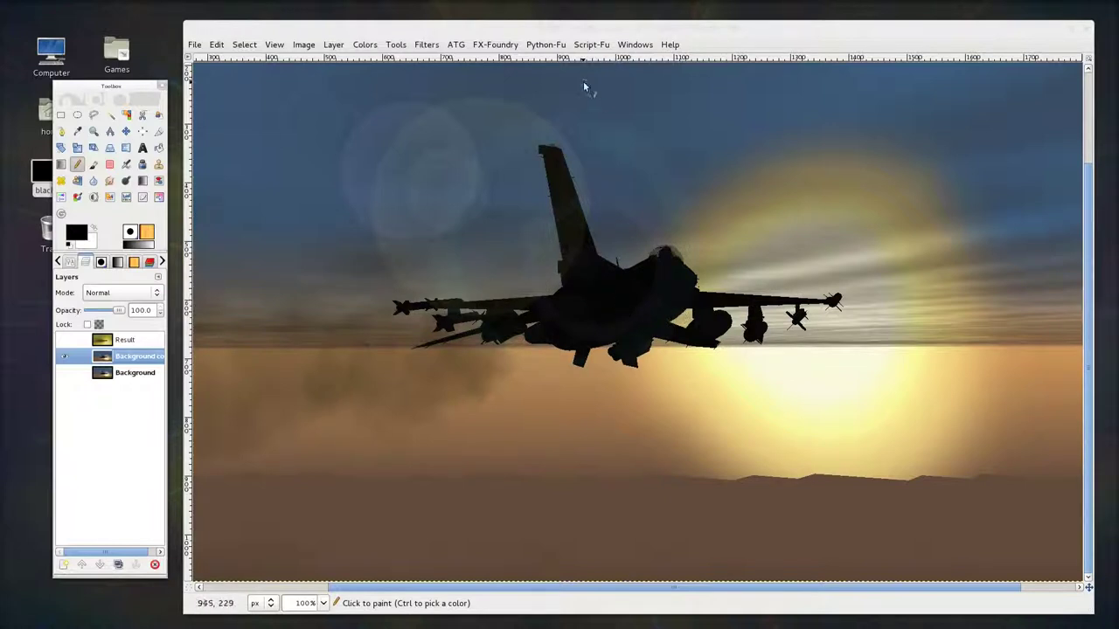
Re-run Ray Studio at X 990, Y 600 to render the Result#1 rays layer.
click(422, 47)
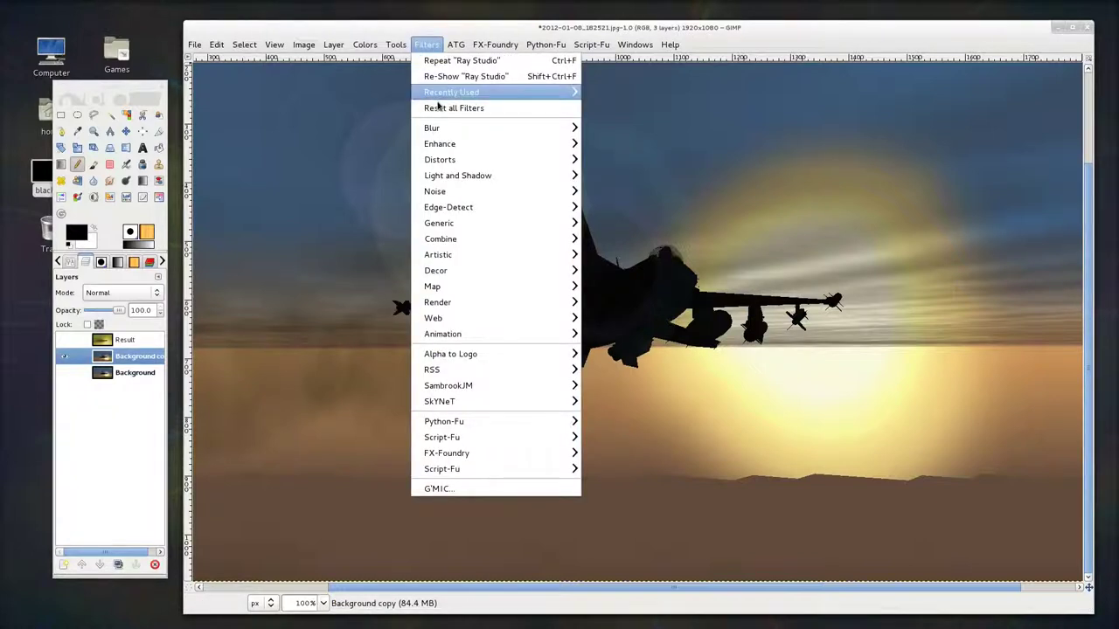
click(459, 77)
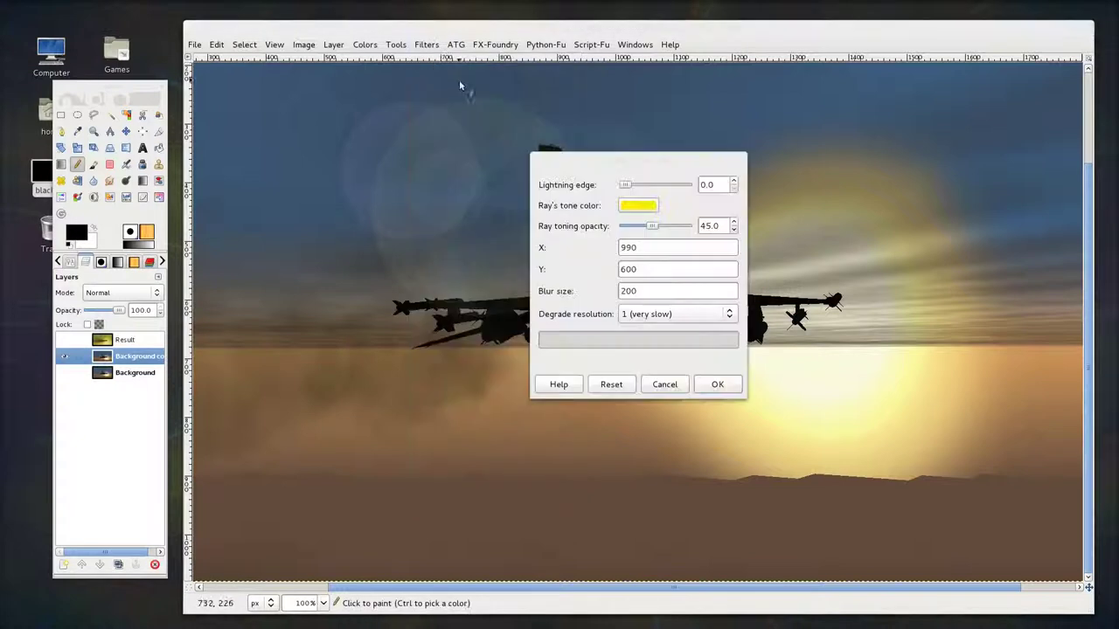
drag(594, 163, 269, 75)
double_click(320, 160)
double_click(316, 182)
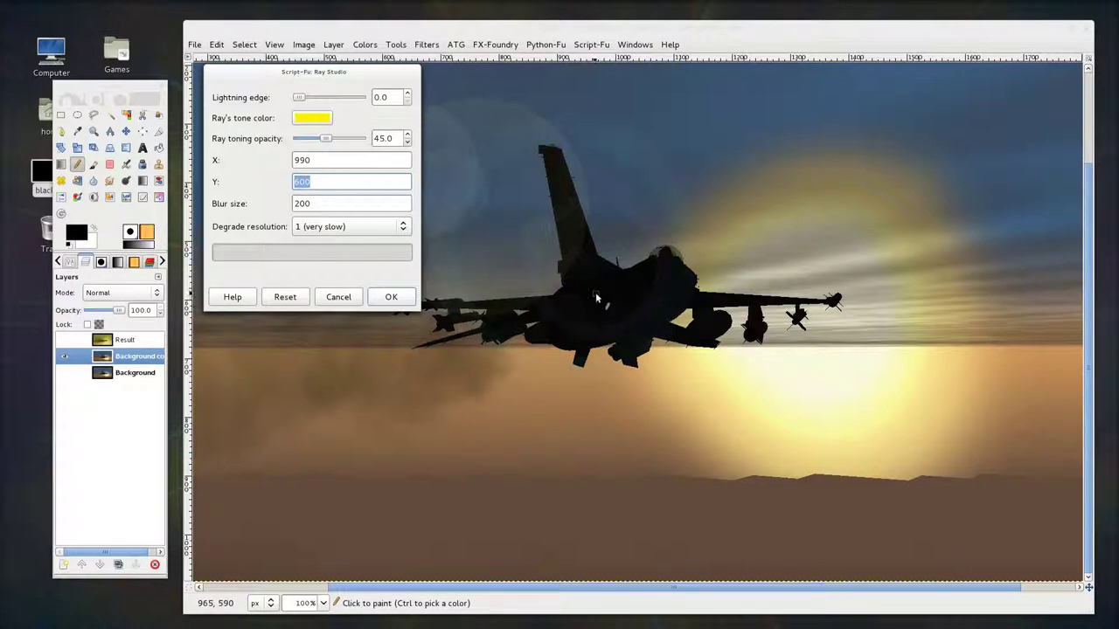
click(332, 162)
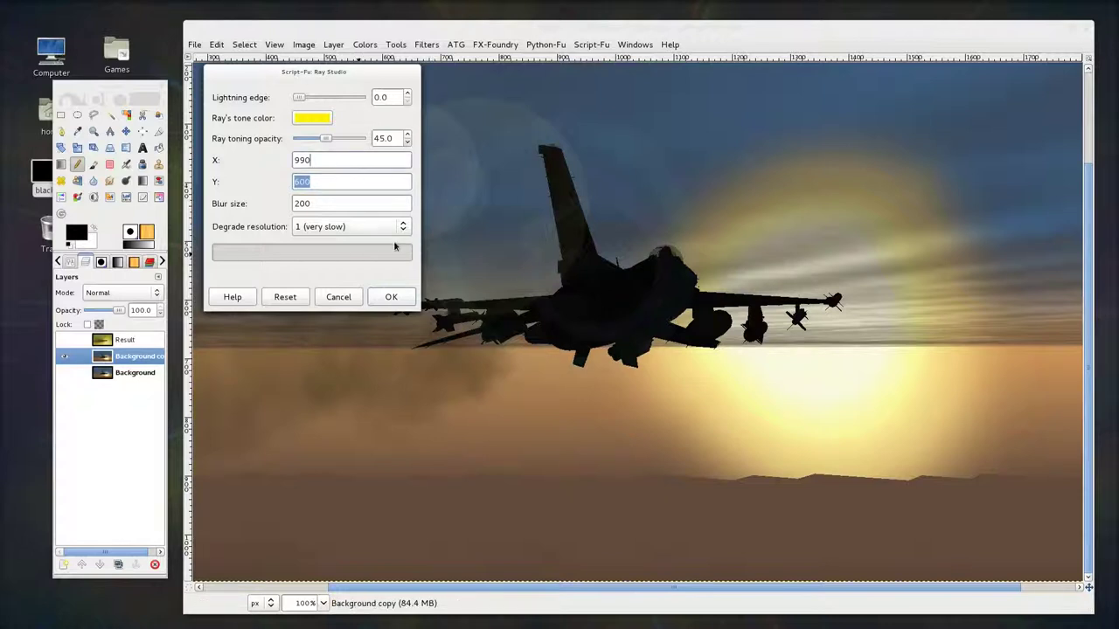
click(390, 297)
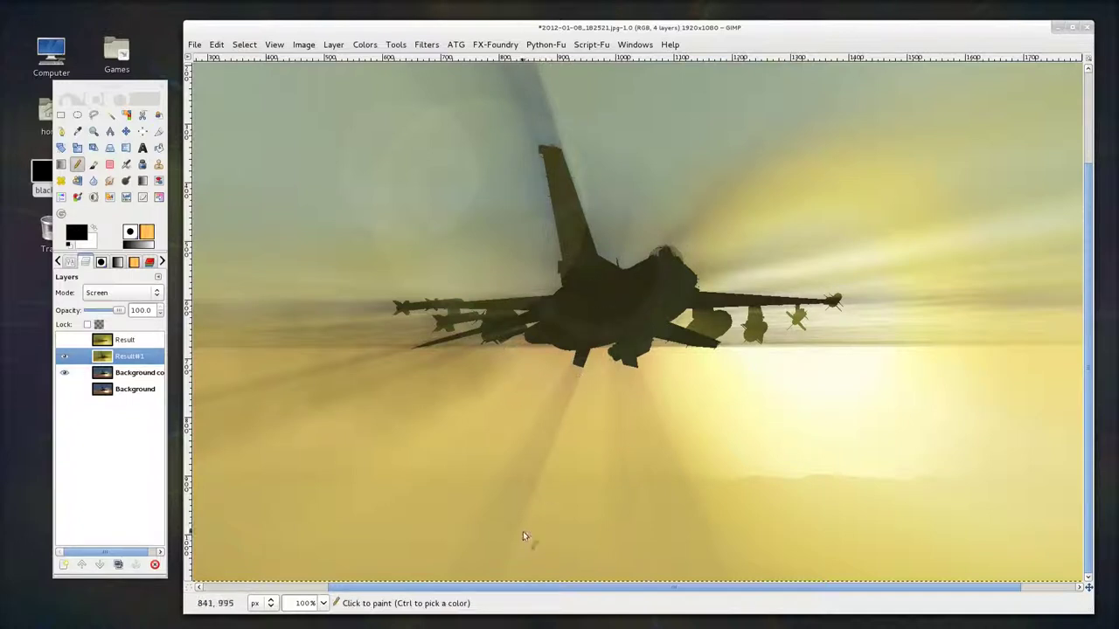
Compare the Result and Result#1 ray layers, then set Result#1's opacity to 28.
click(63, 340)
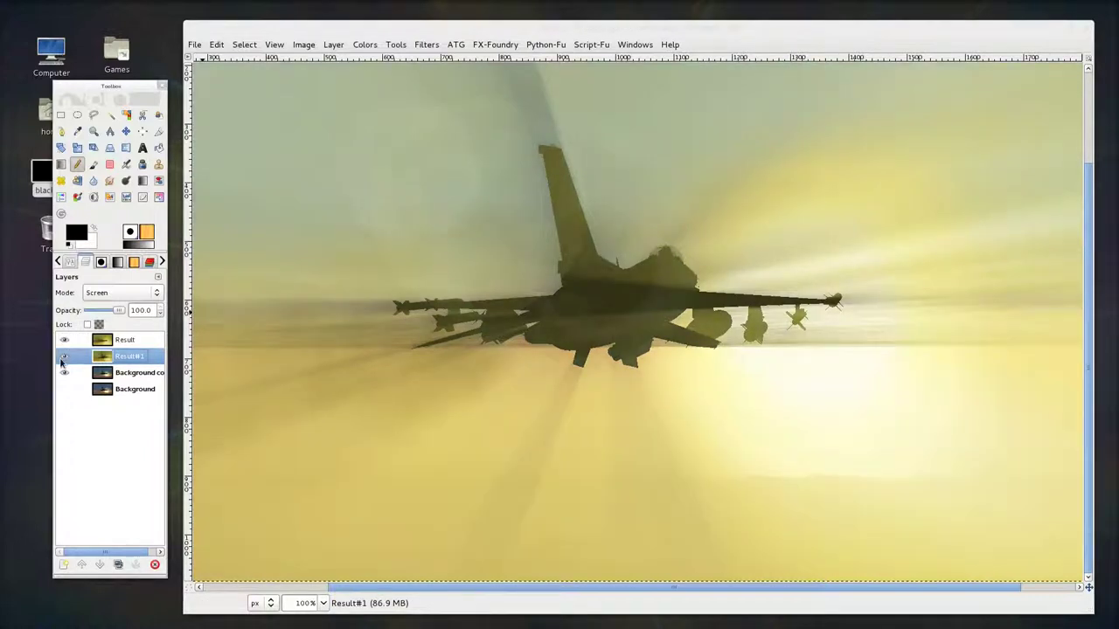
click(64, 356)
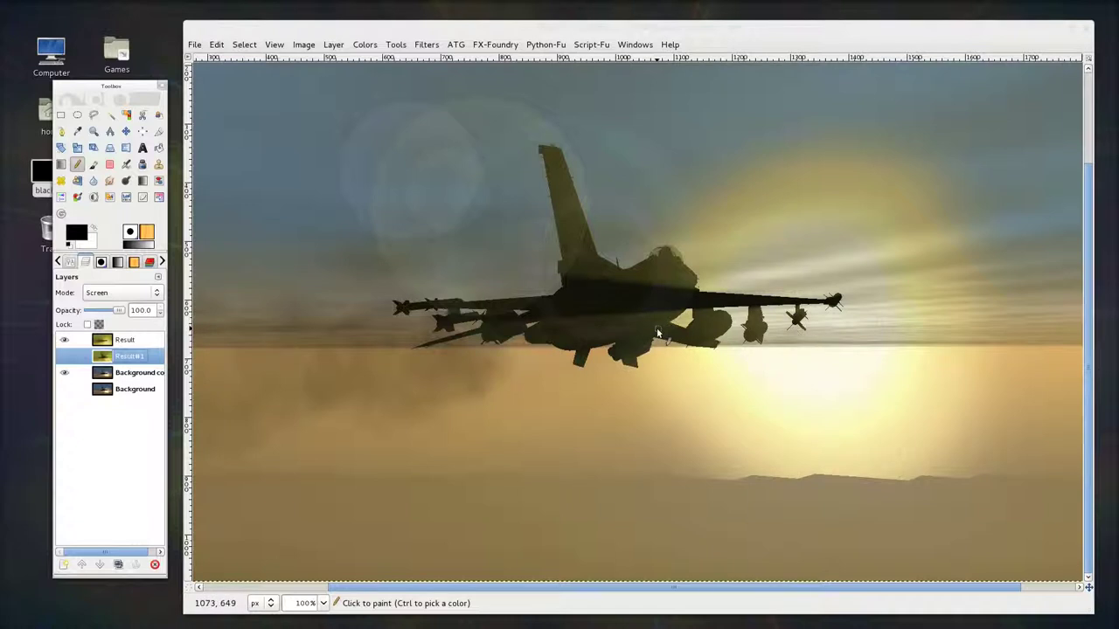
click(64, 339)
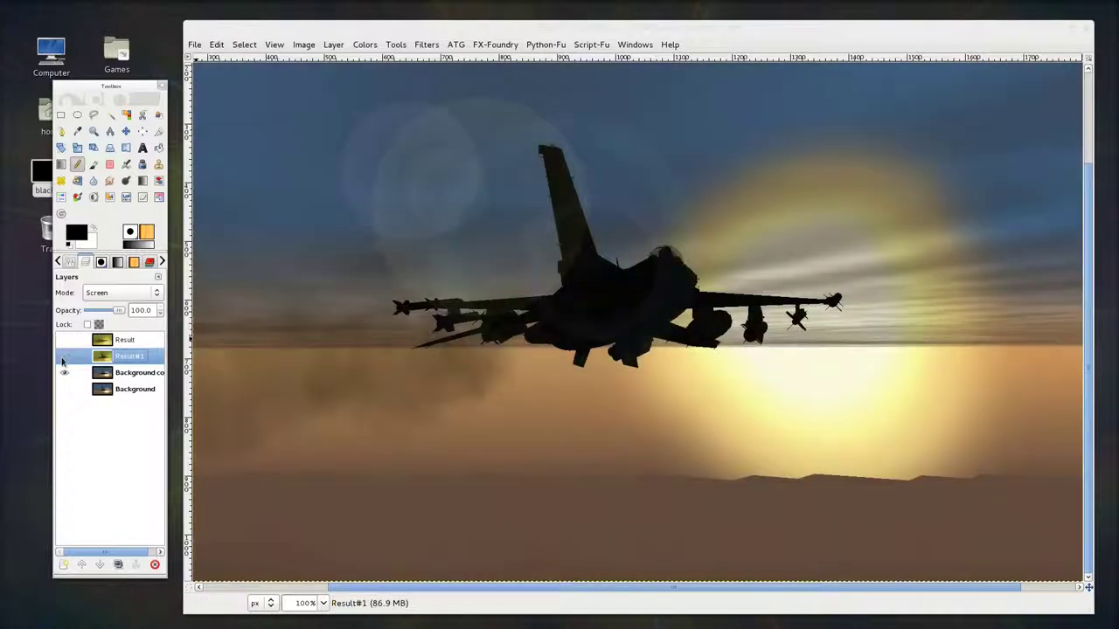
click(63, 357)
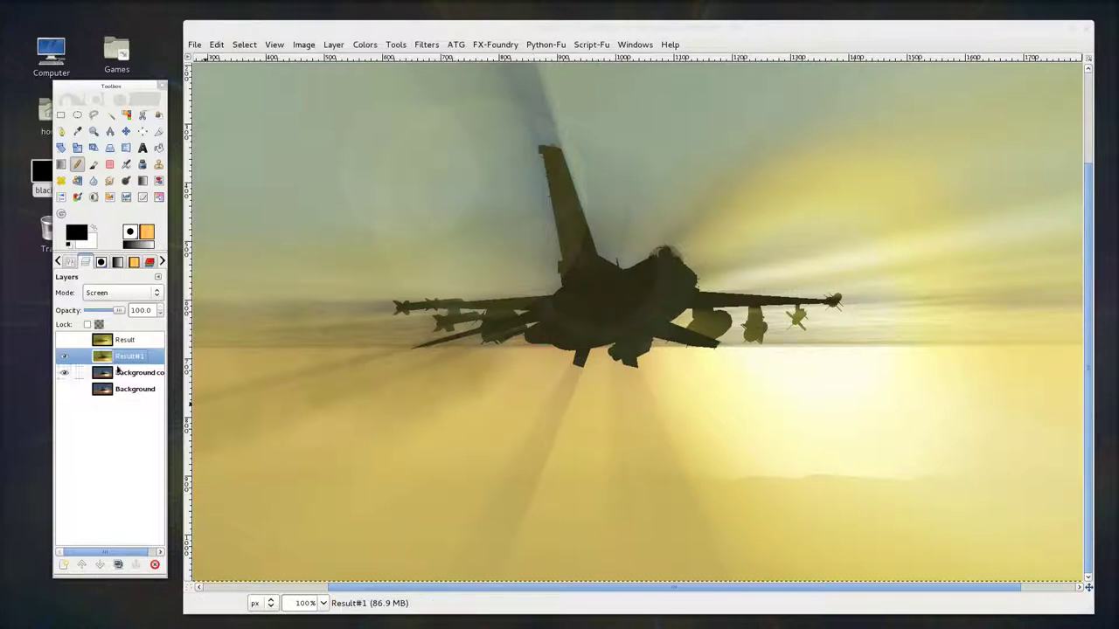
drag(116, 311, 97, 311)
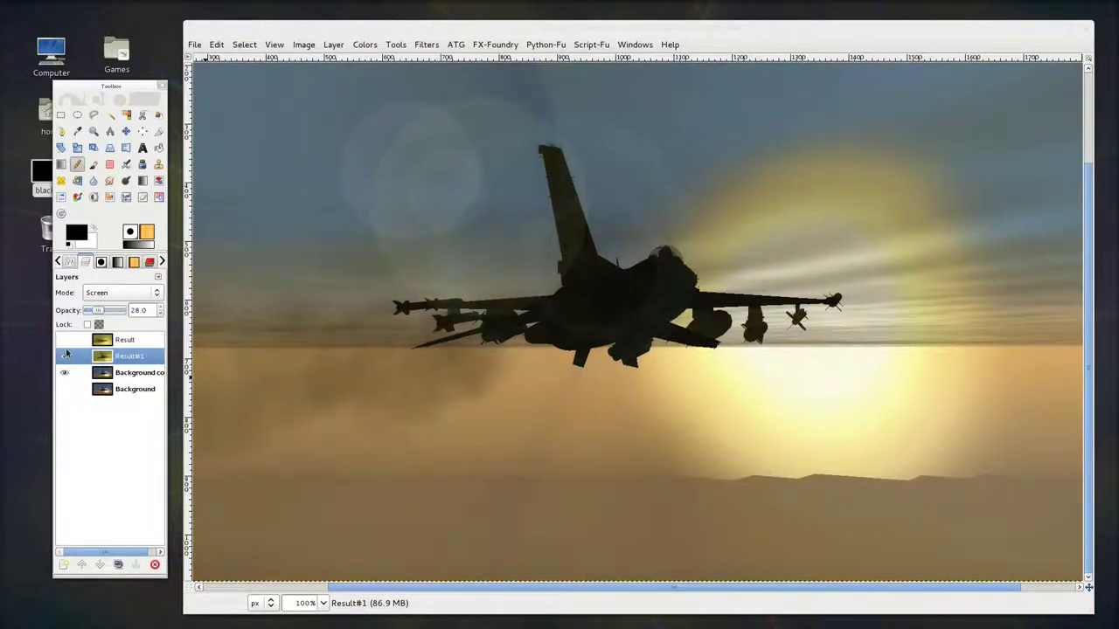
Hide both ray layers and make Background copy the active layer.
click(64, 340)
click(63, 356)
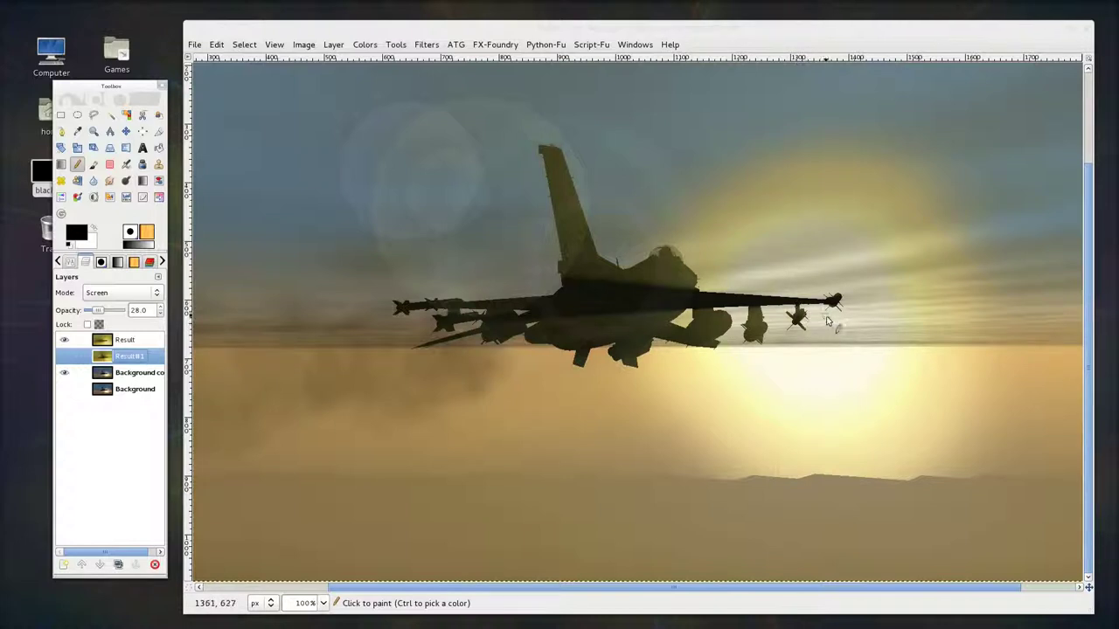
click(64, 339)
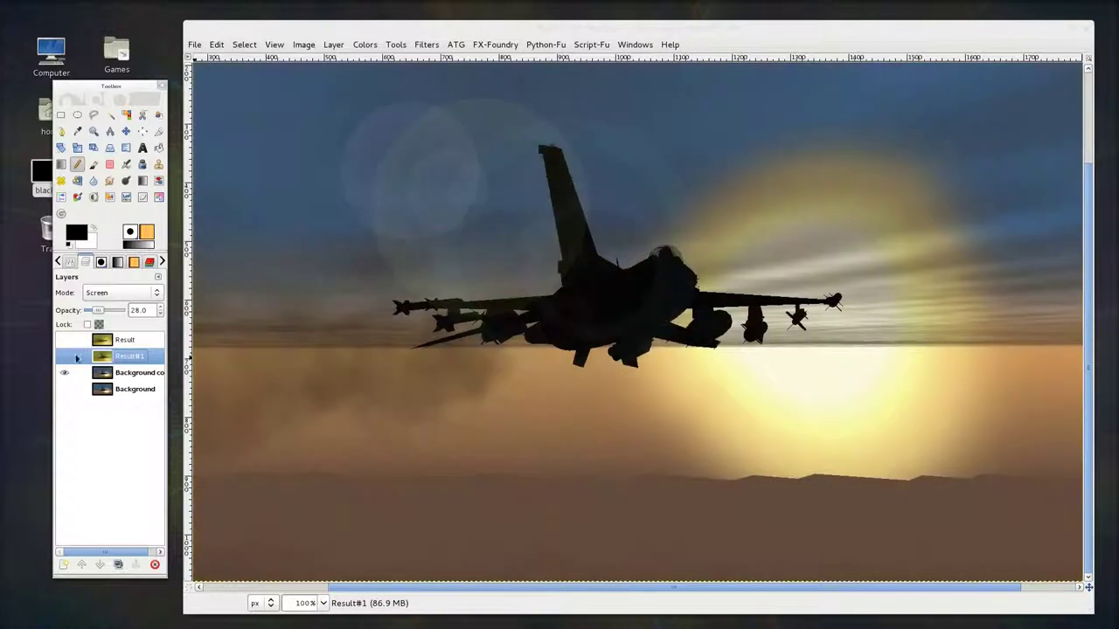
click(131, 383)
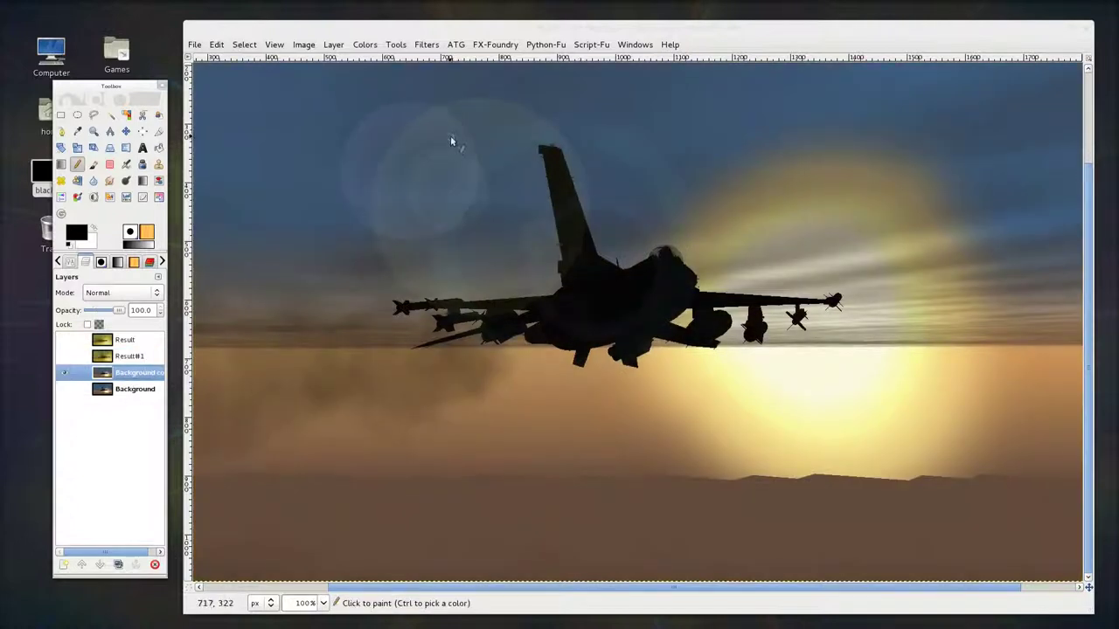
Re-run Ray Studio from X 1350, Y 637 to render the Result#2 ray layer.
click(432, 44)
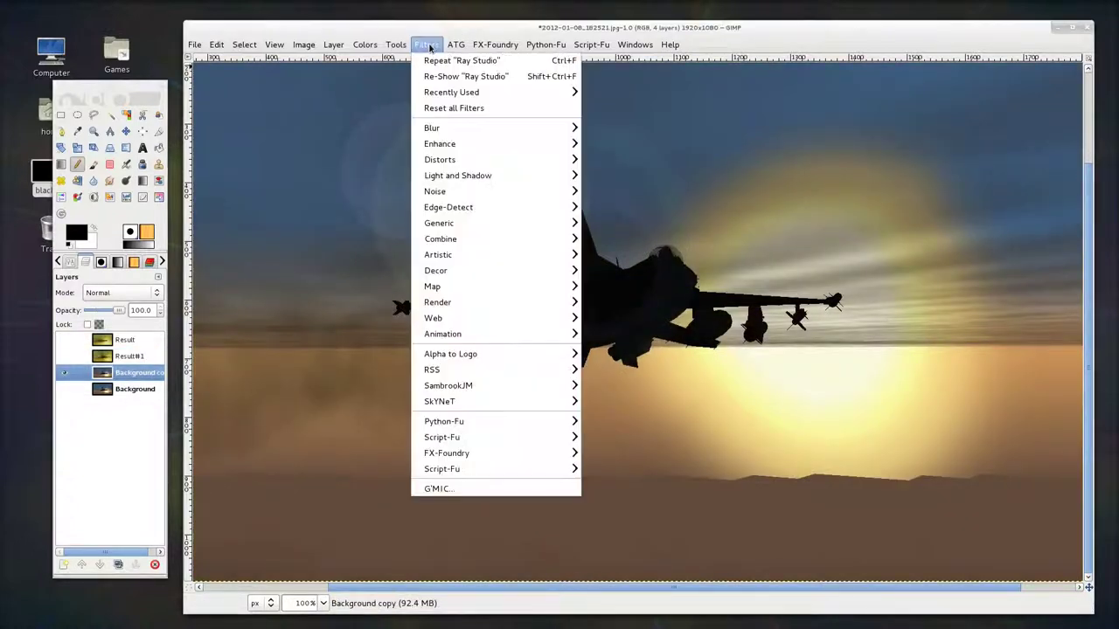
click(442, 74)
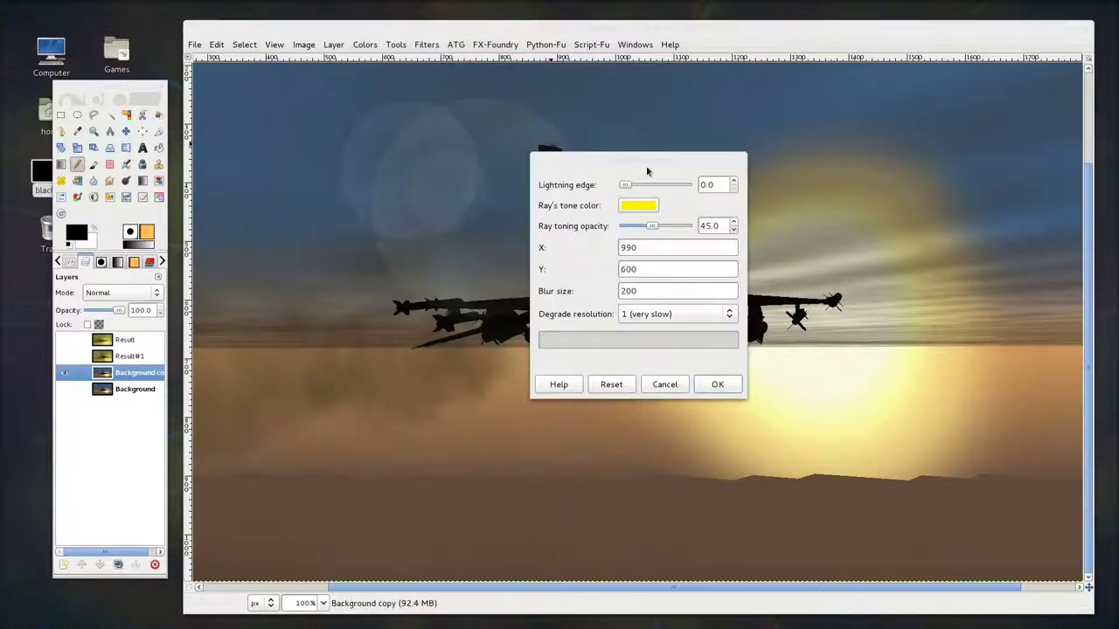
drag(647, 160, 254, 73)
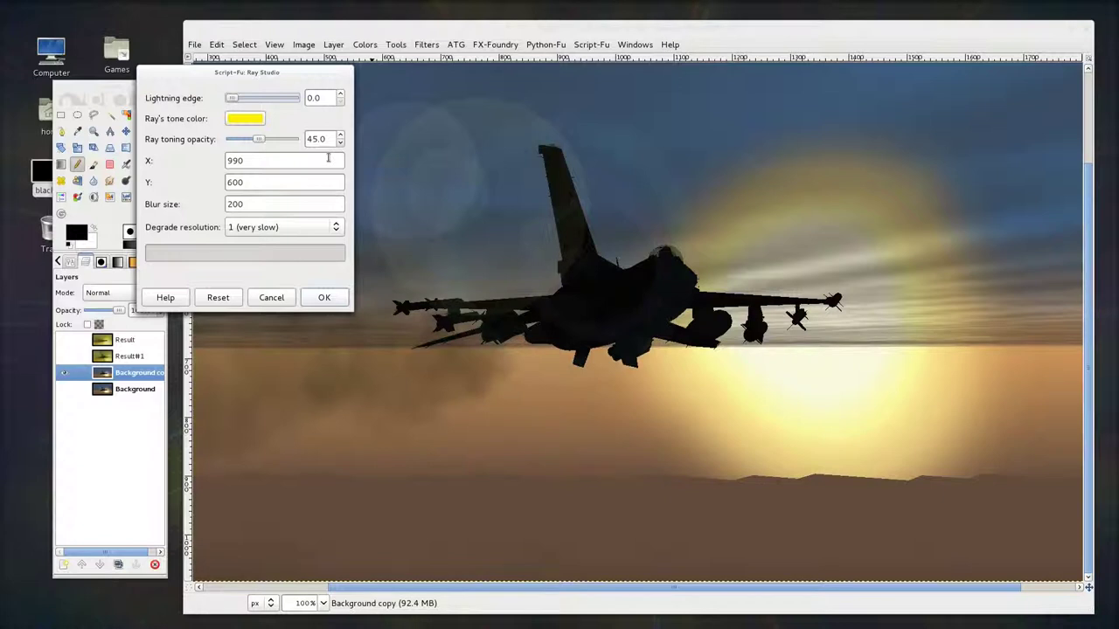
double_click(248, 165)
text(135)
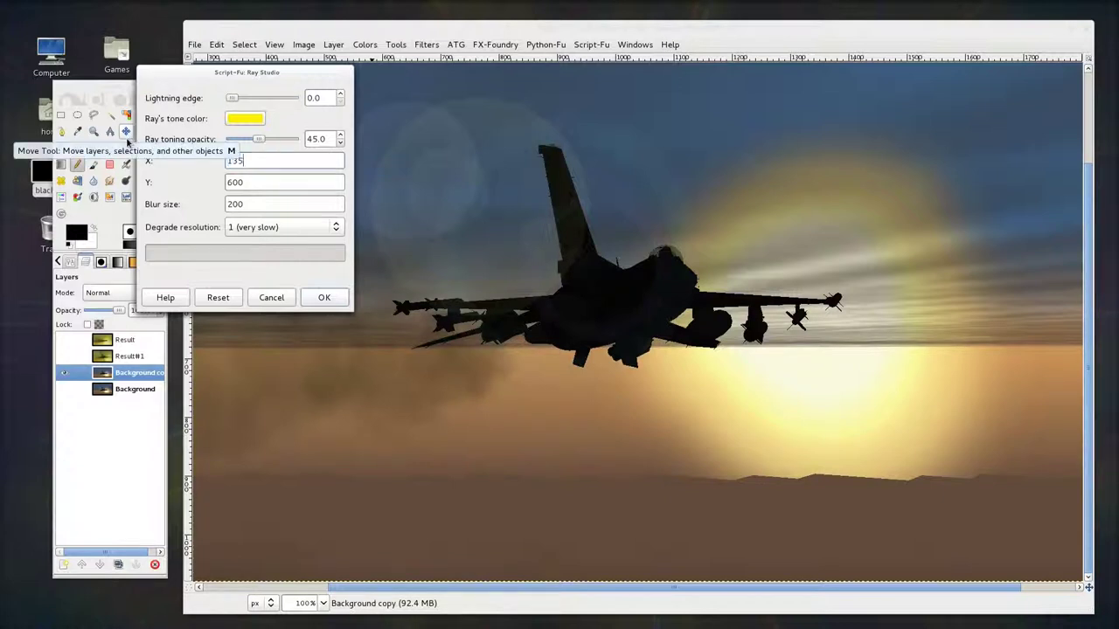
text(0)
double_click(251, 181)
text(637)
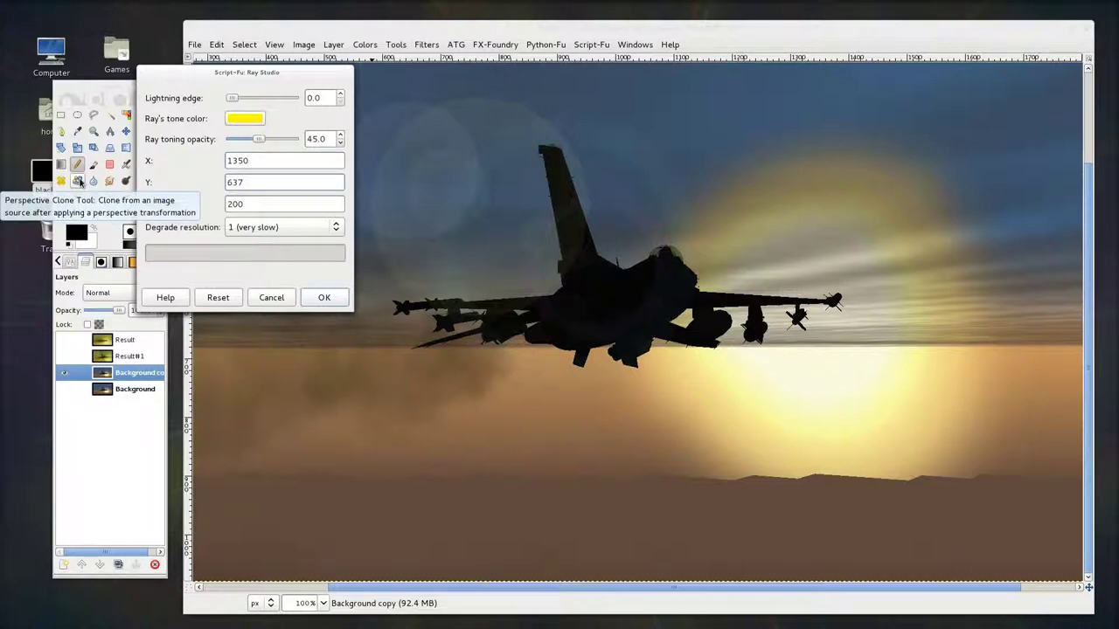
click(338, 299)
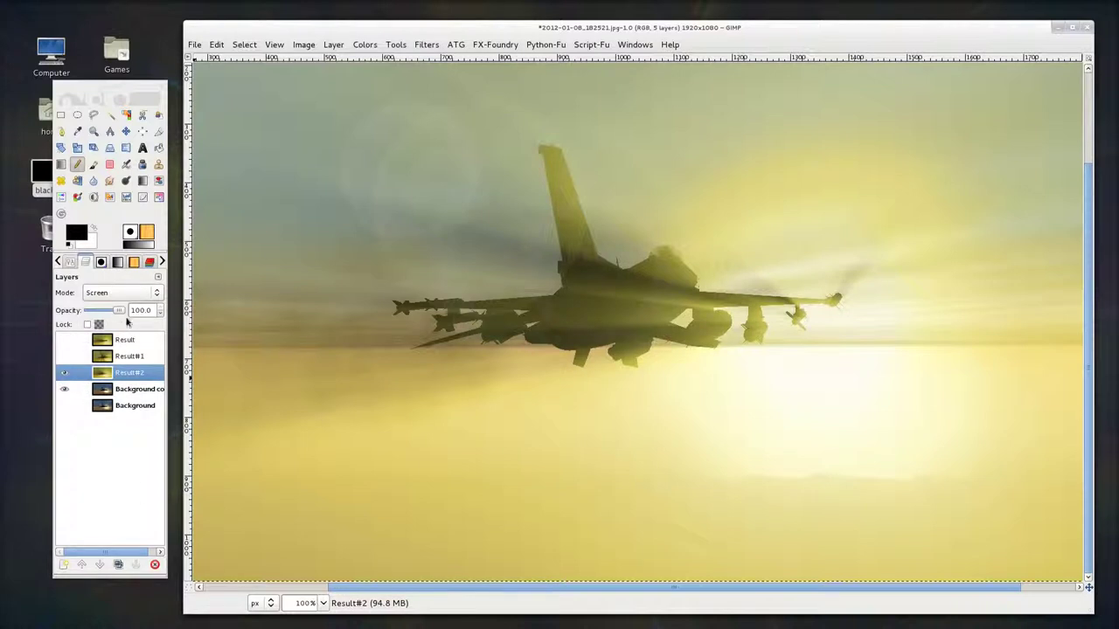
Set Result#2's opacity to 36 and toggle the ray layers' visibility to compare them.
mouse_move(118, 312)
mouse_down()
mouse_move(102, 312)
mouse_move(129, 316)
mouse_up()
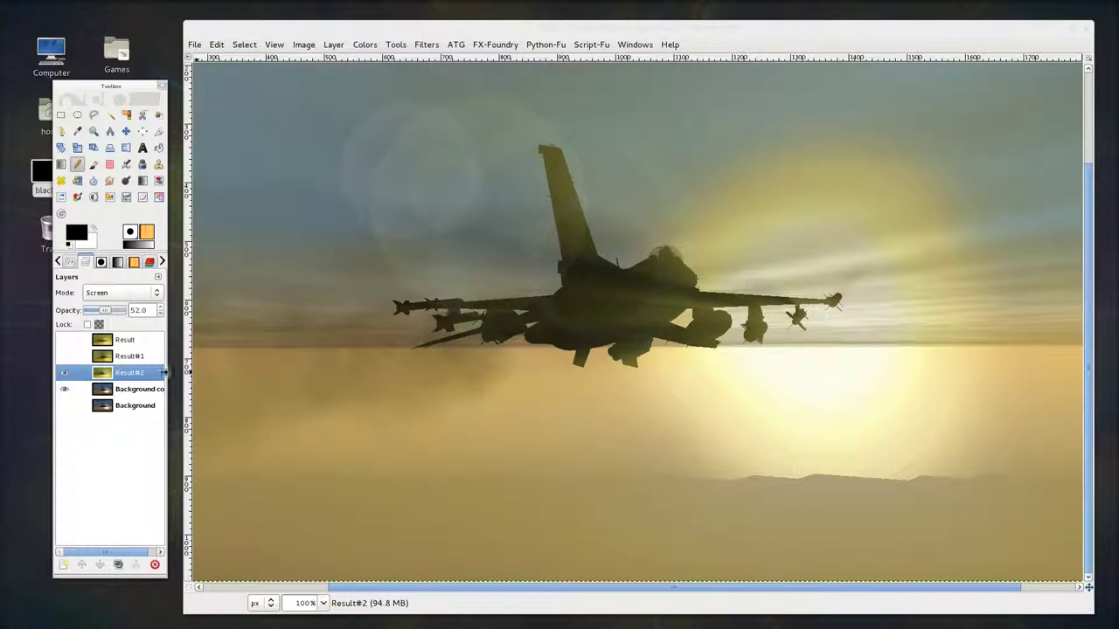
drag(108, 312, 109, 313)
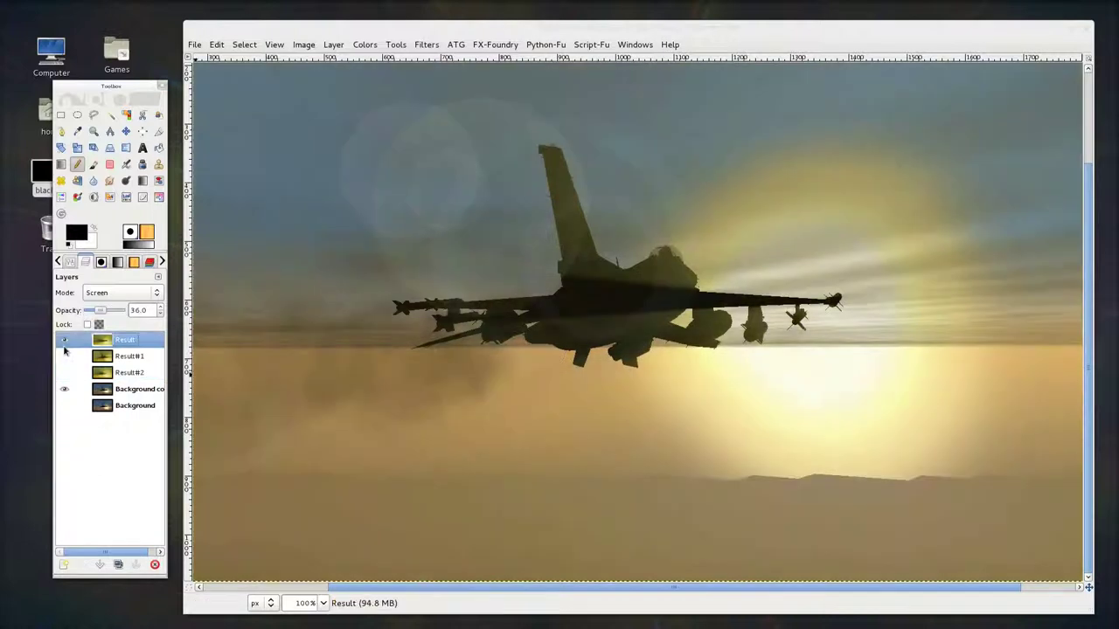
click(62, 342)
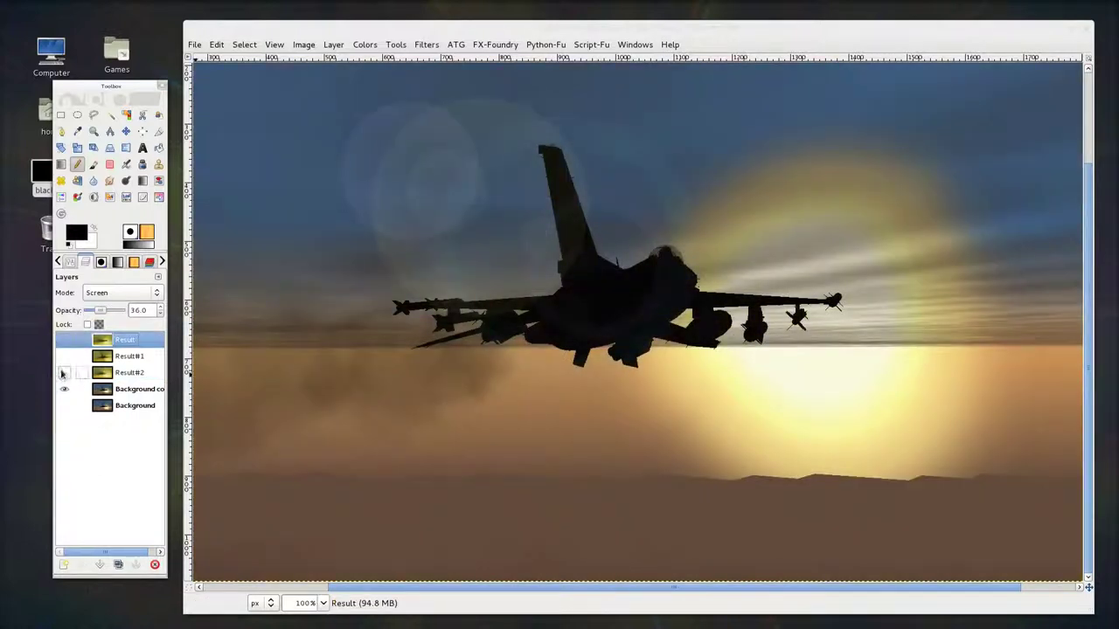
click(63, 373)
click(63, 374)
click(63, 341)
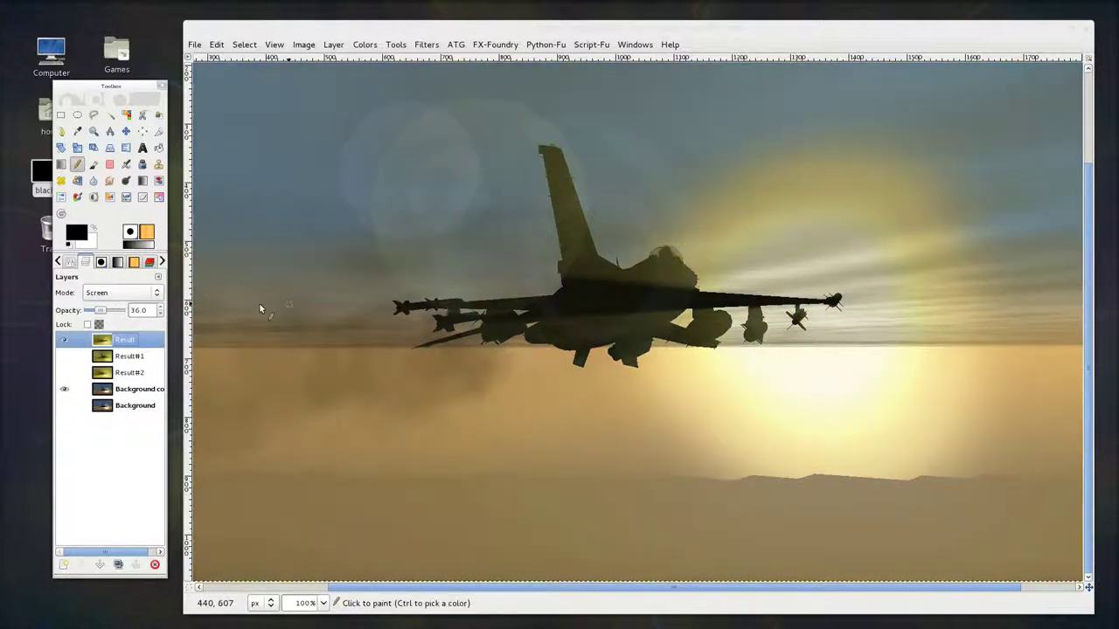
Leave only Result#2 visible, tweak Result's opacity, and make Result#2 the active layer.
click(63, 340)
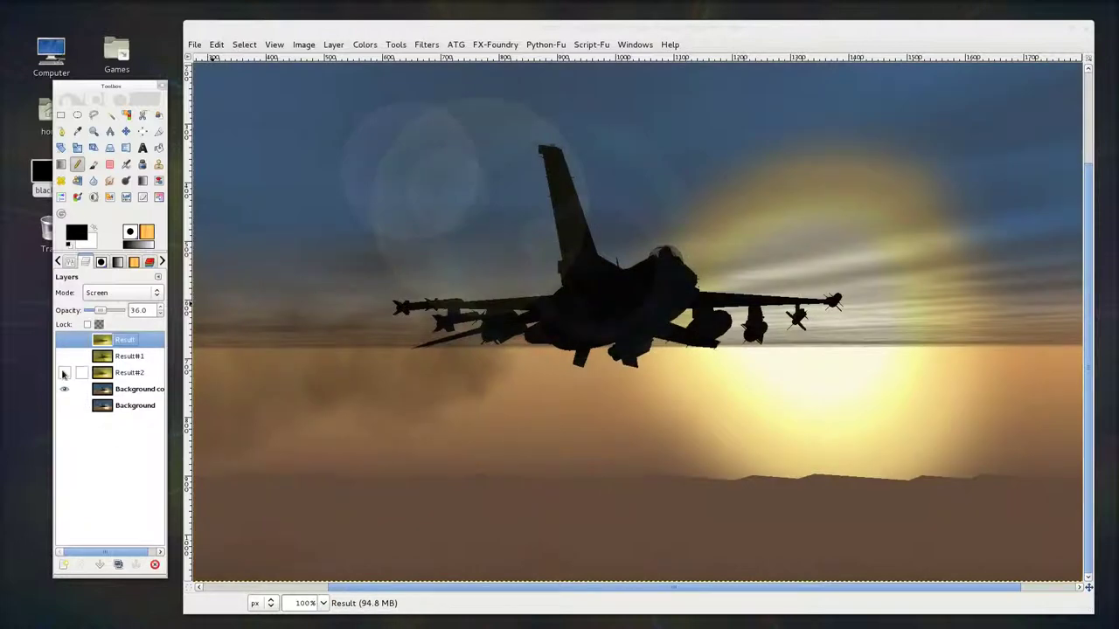
click(63, 373)
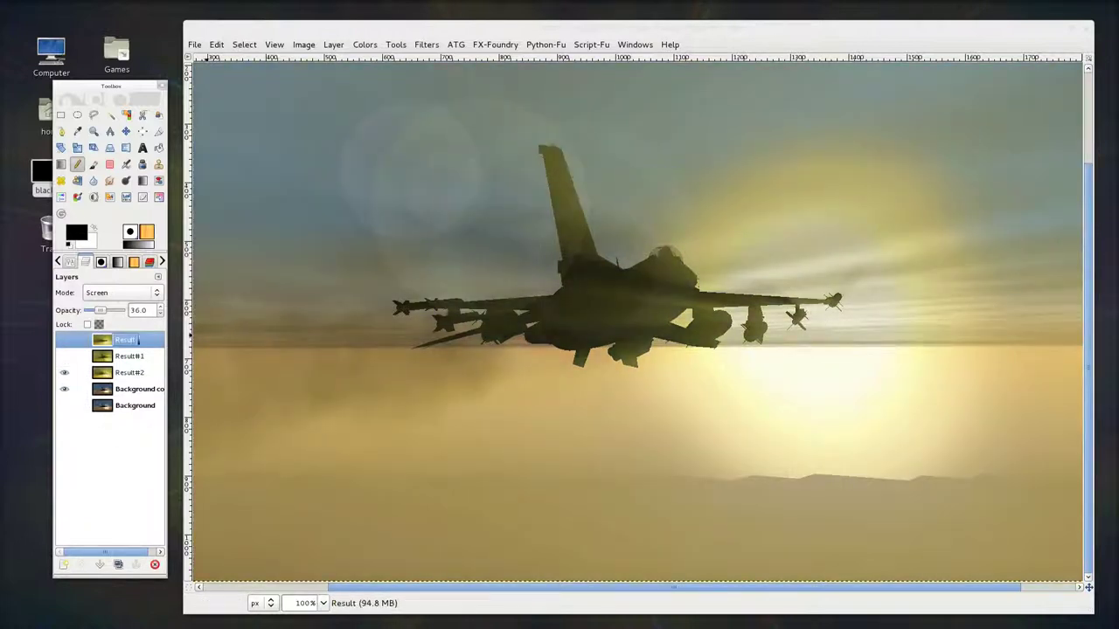
drag(100, 313, 100, 313)
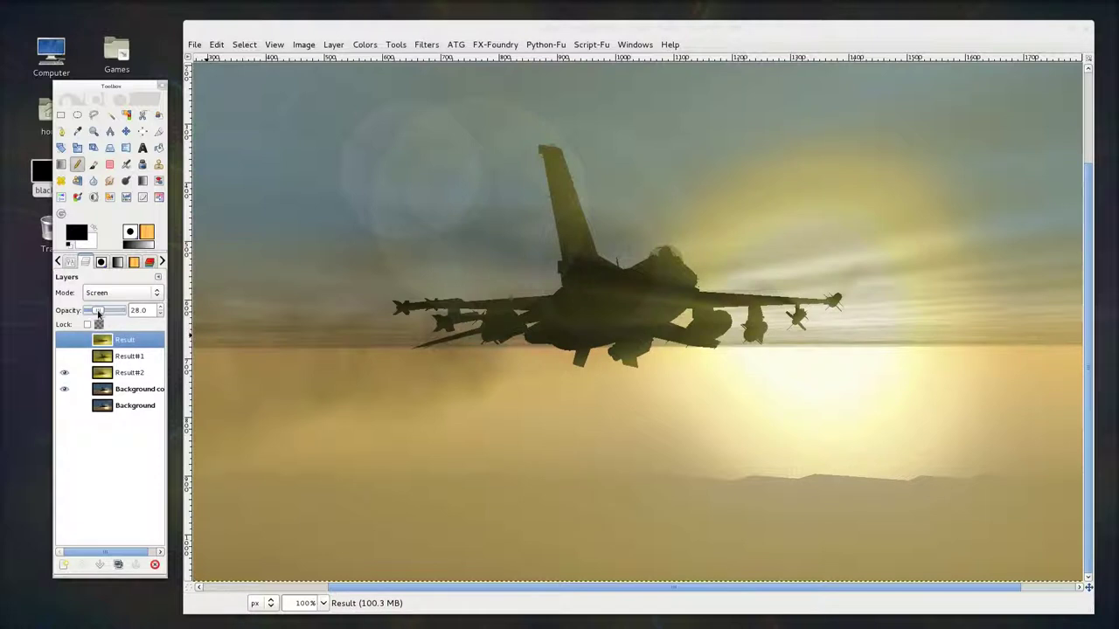
drag(97, 313, 193, 314)
click(126, 372)
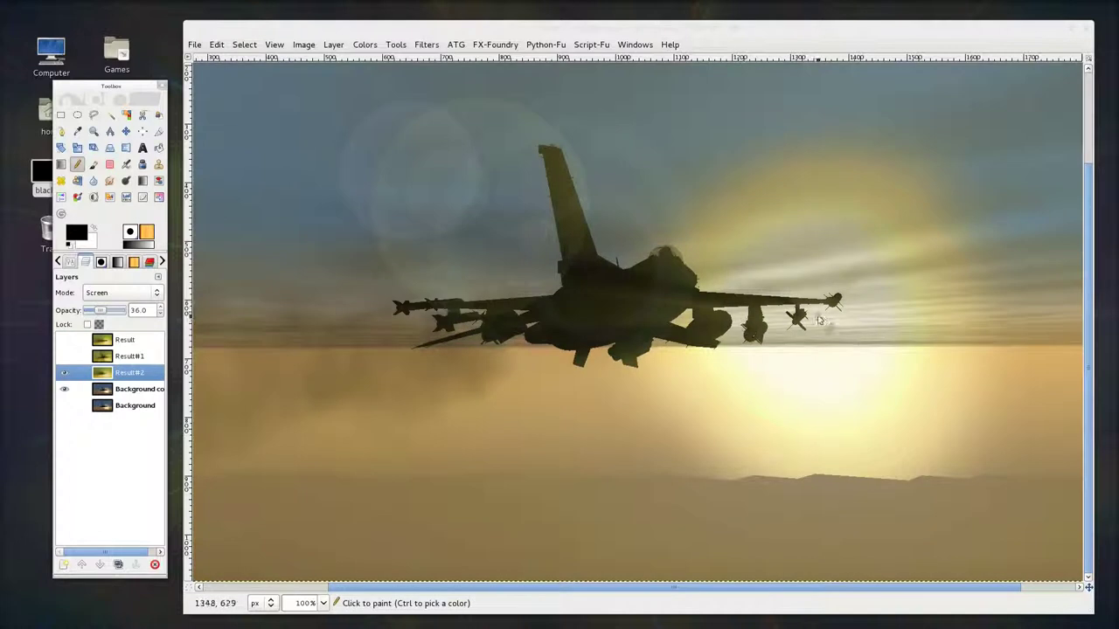